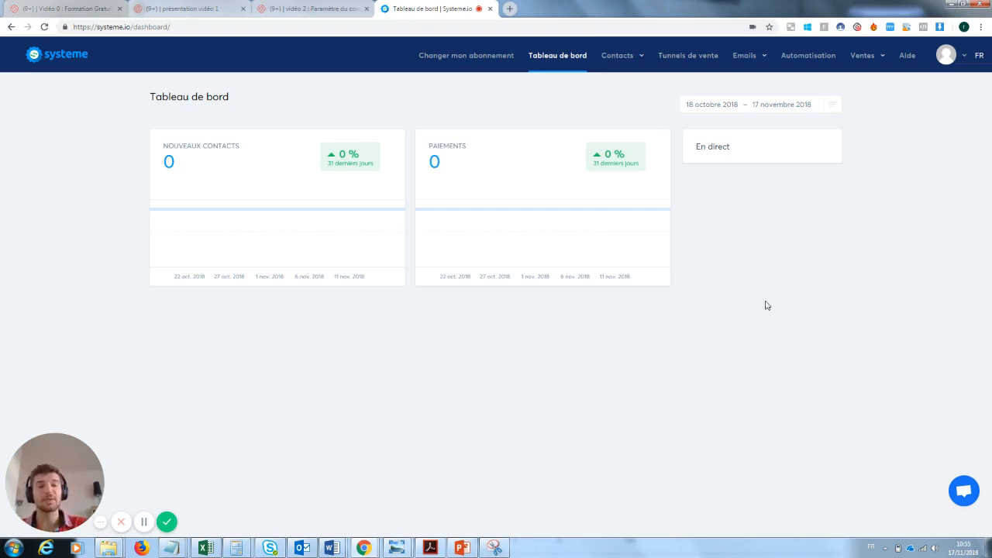
Step: Create a new 'Construisez votre audience' sales funnel named 'Capture mail formation youtube'
click(686, 57)
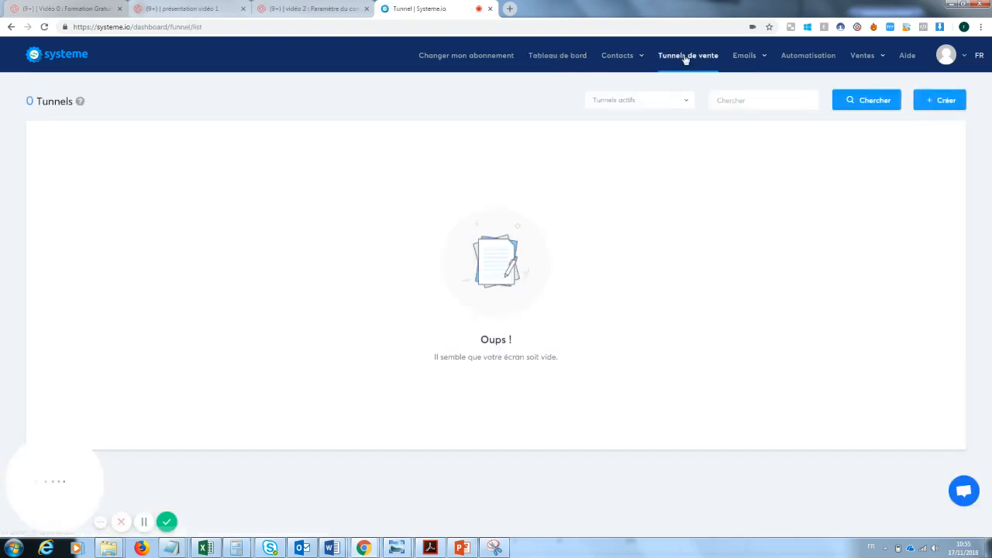
click(943, 104)
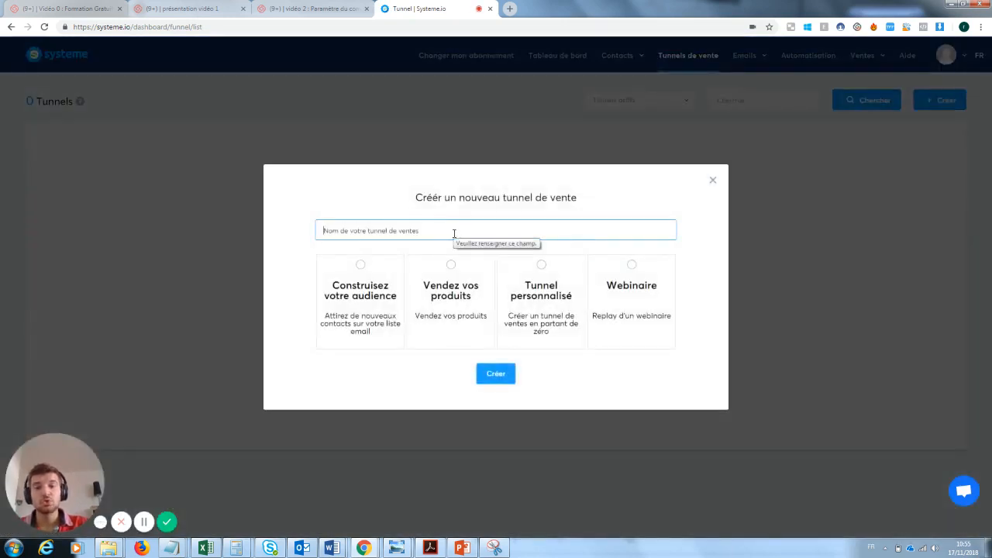
text(Captu)
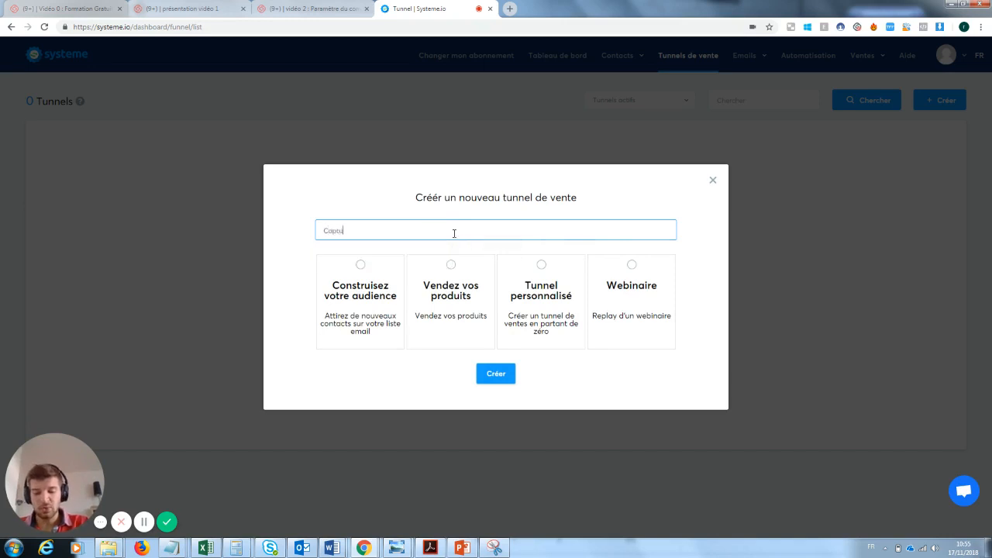
text(re mail formatio)
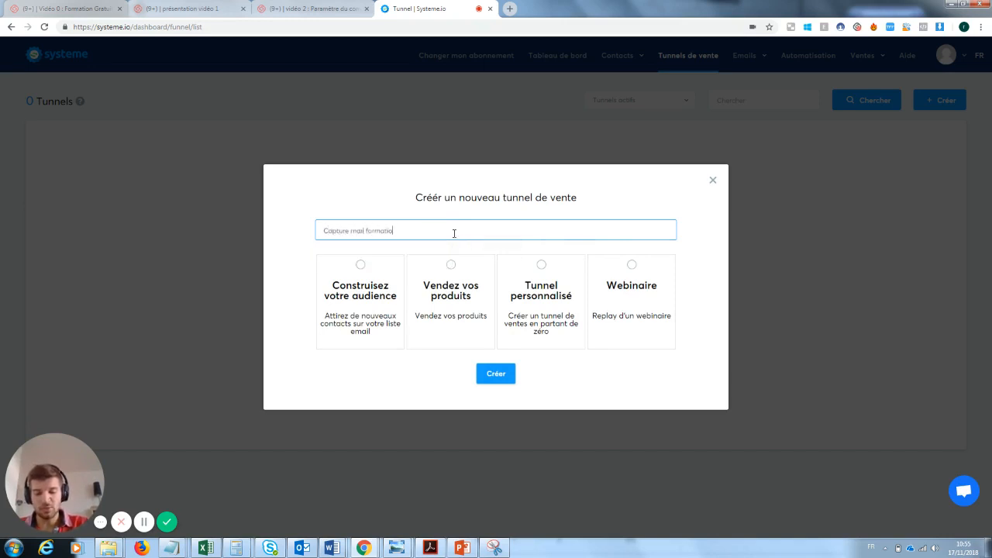
text(n youtube)
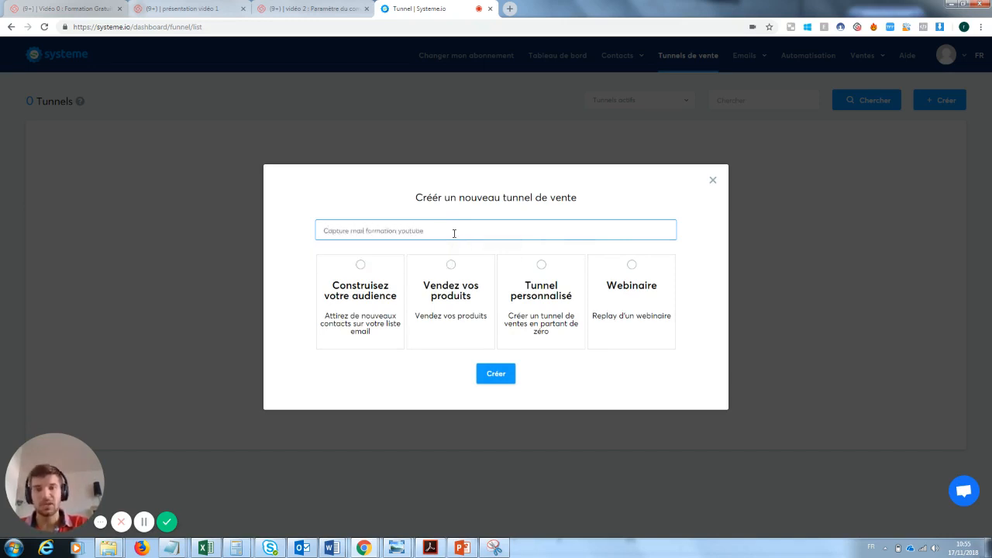
click(367, 277)
click(499, 377)
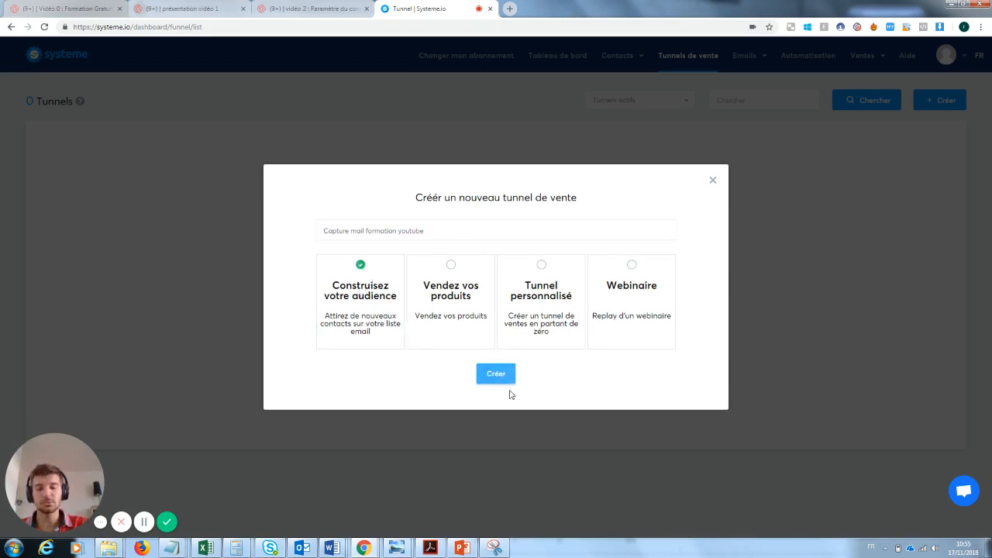
click(499, 376)
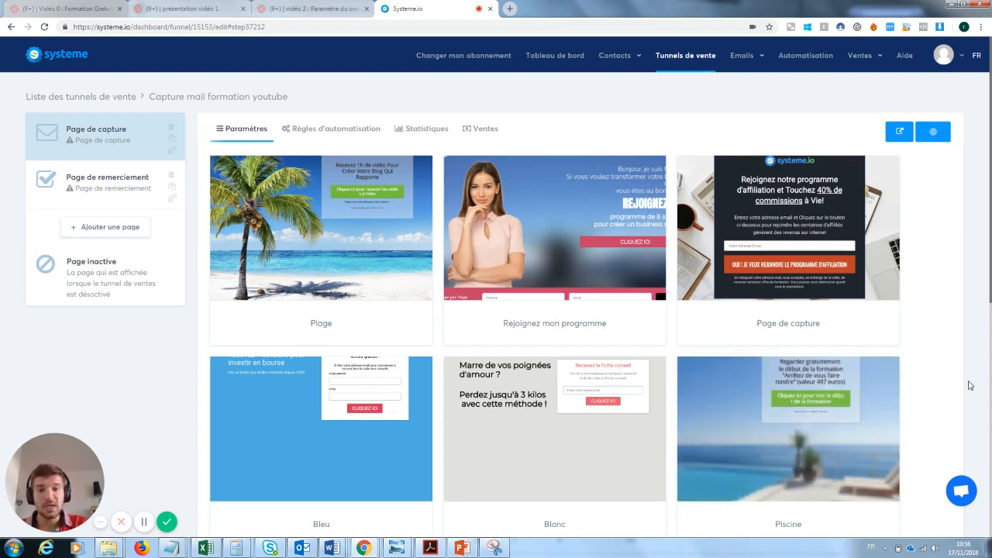
Step: Apply the 'Page de capture' template to the funnel's capture step
mouse_move(824, 209)
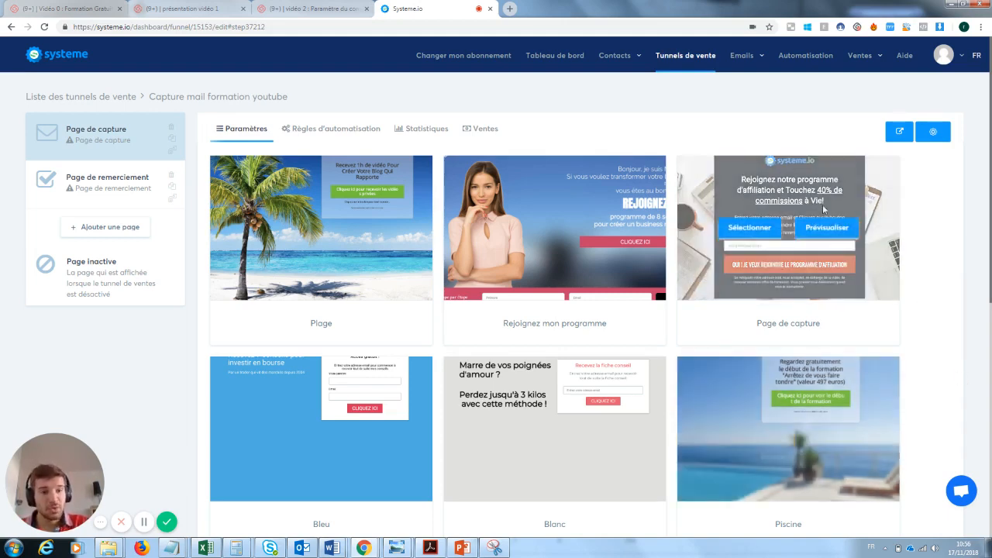
click(758, 229)
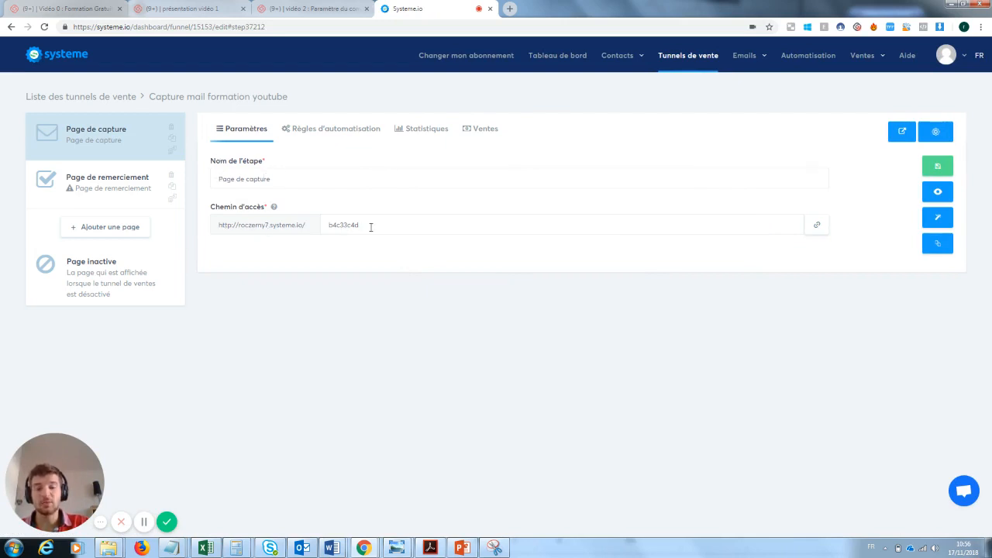
Step: Set the capture page path to 'pagecaptureformationyoutube', save it, and preview the live page
drag(371, 227, 302, 228)
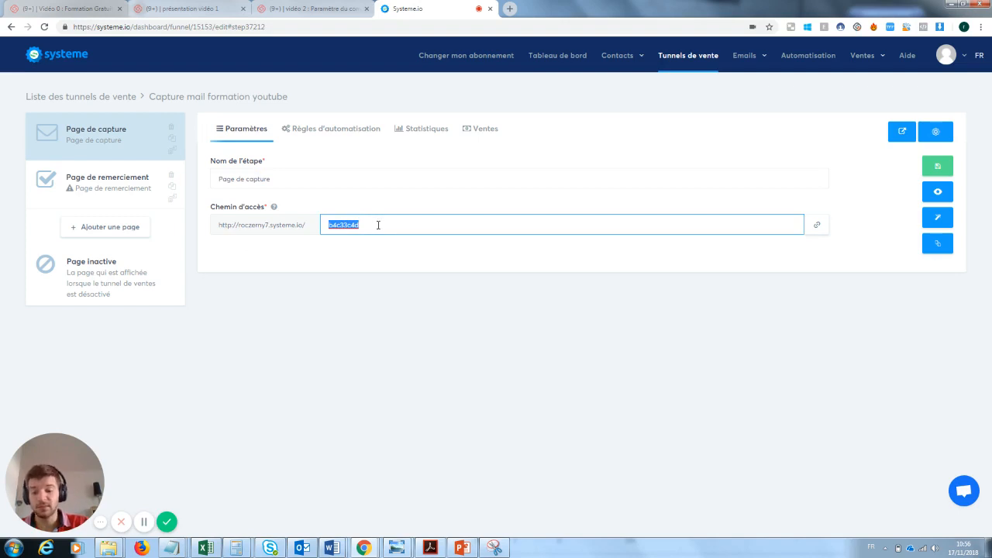
text(pagecapture)
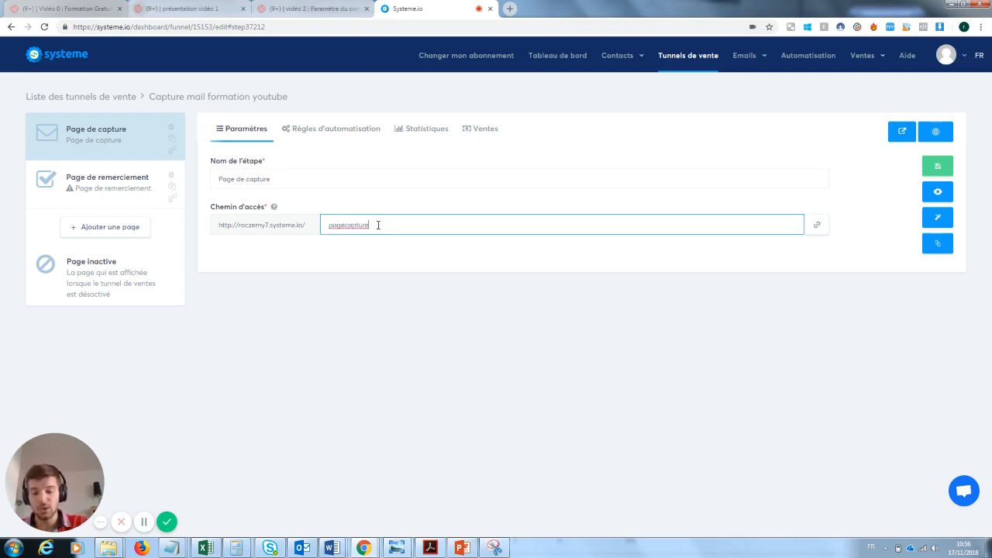
text(formationy)
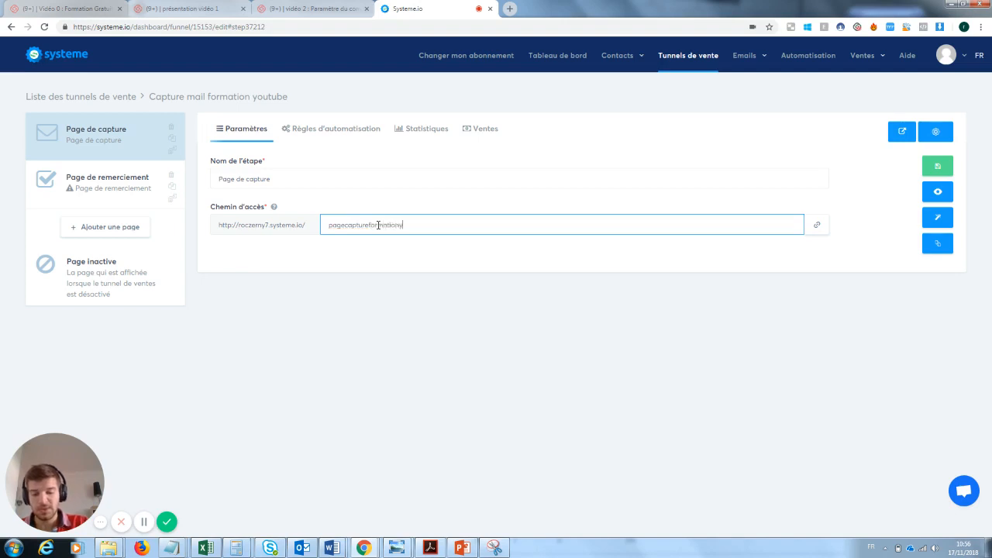
text(outube)
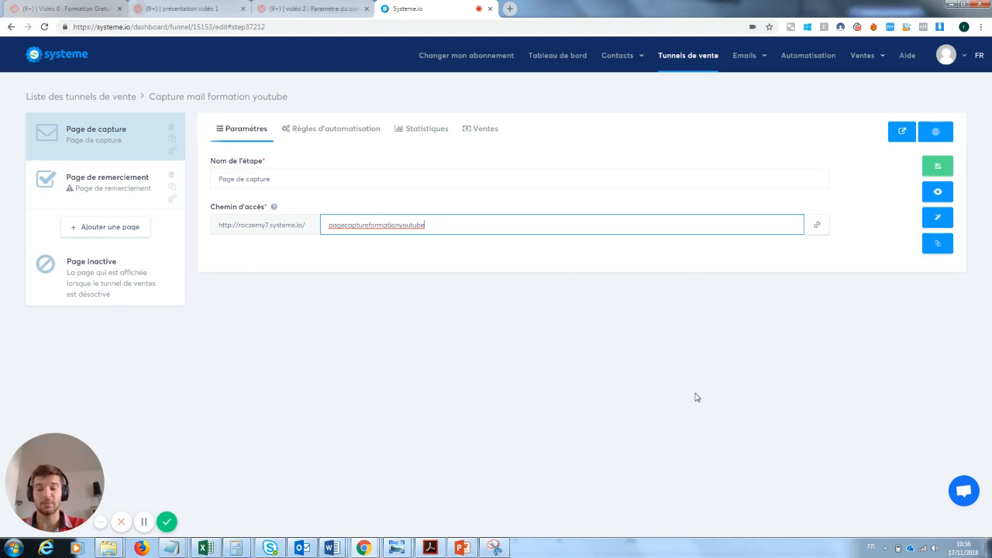
click(941, 167)
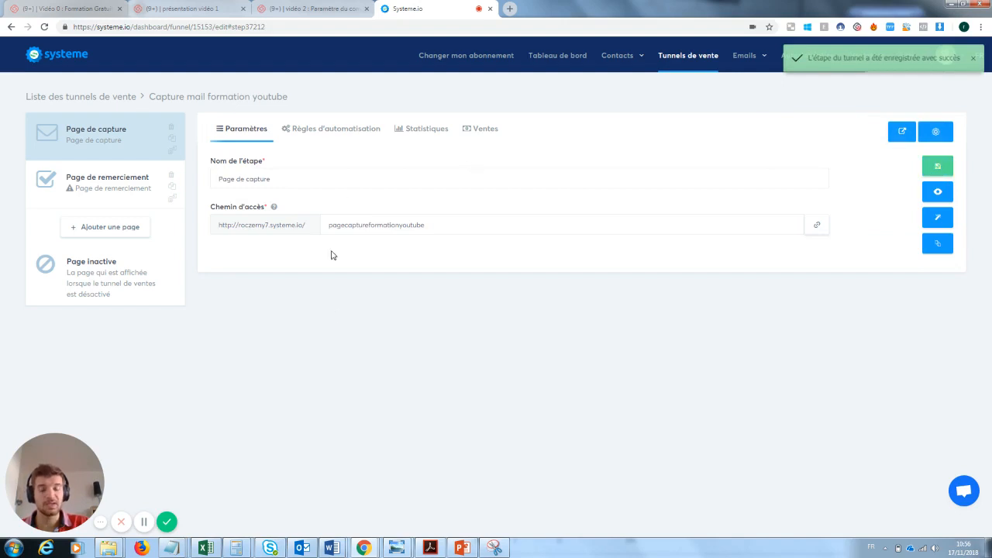
click(938, 195)
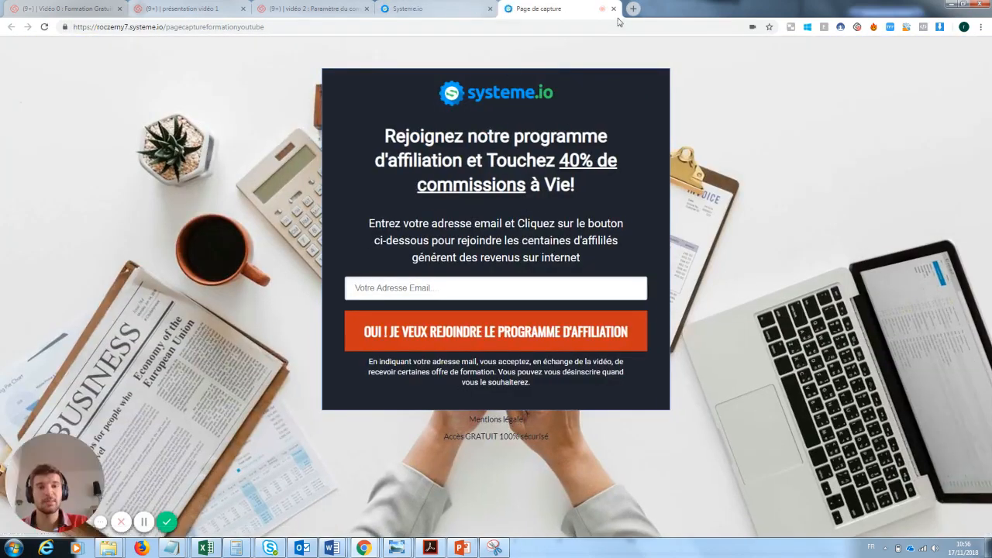
click(613, 9)
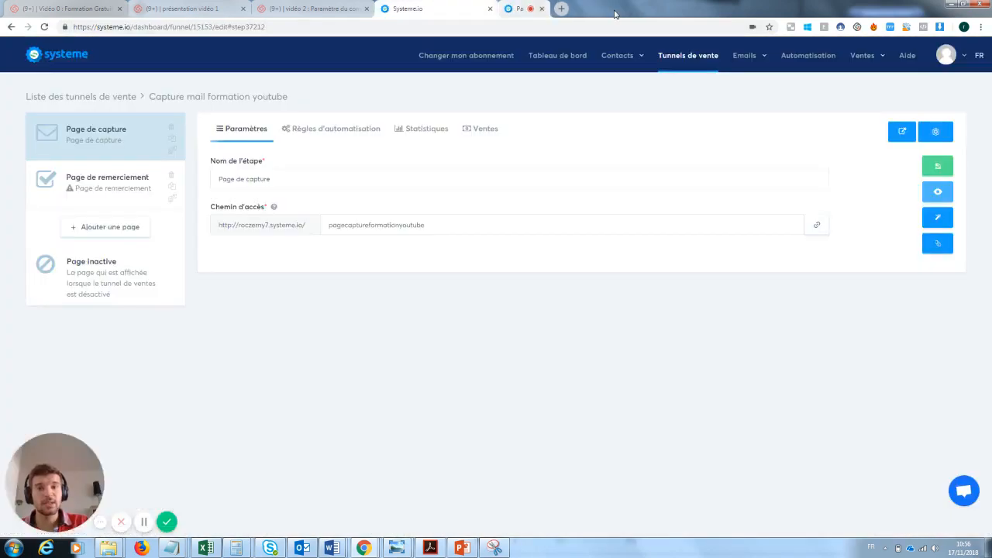
Step: Open the capture page in the page editor
click(939, 220)
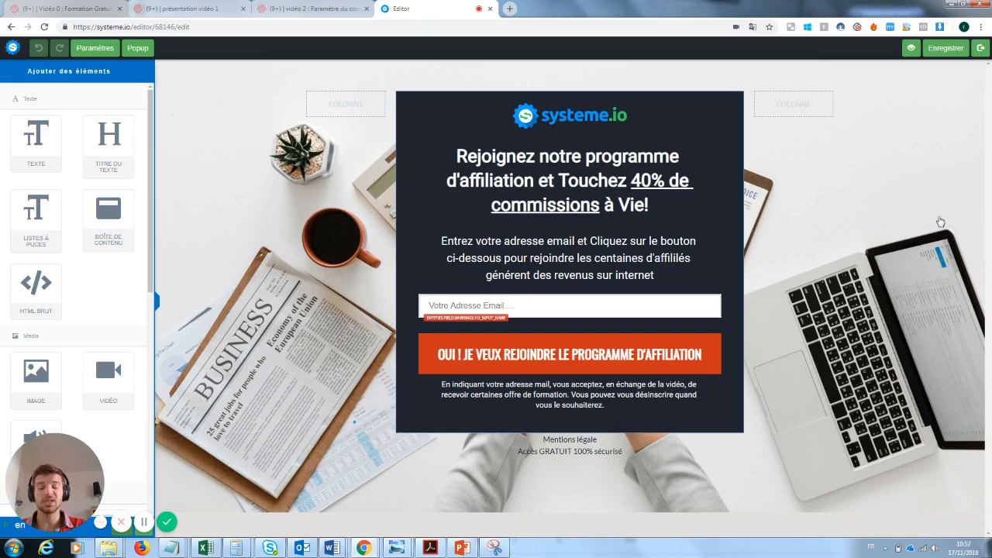
click(590, 117)
click(695, 207)
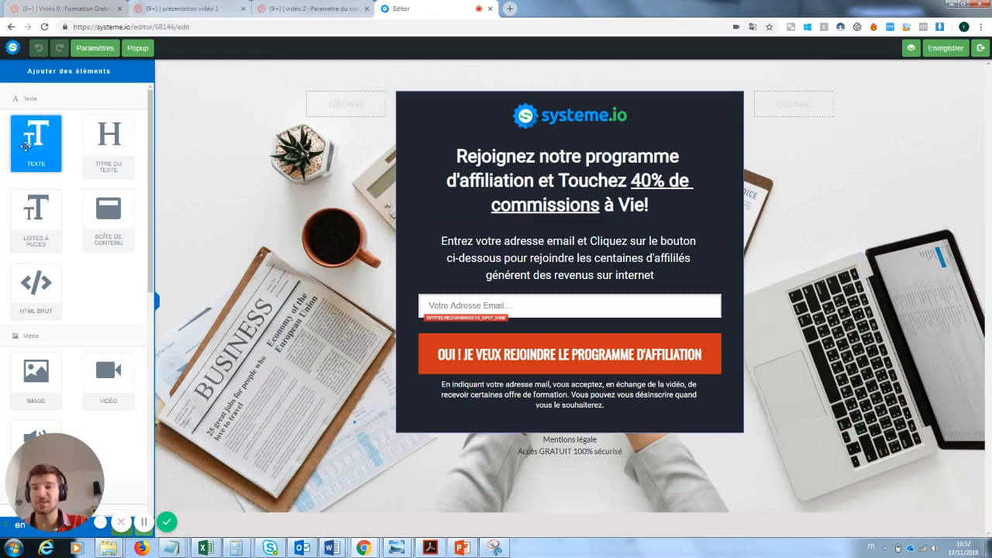
Step: Add a test text block below the content, edit its text, then delete it
drag(28, 135, 524, 476)
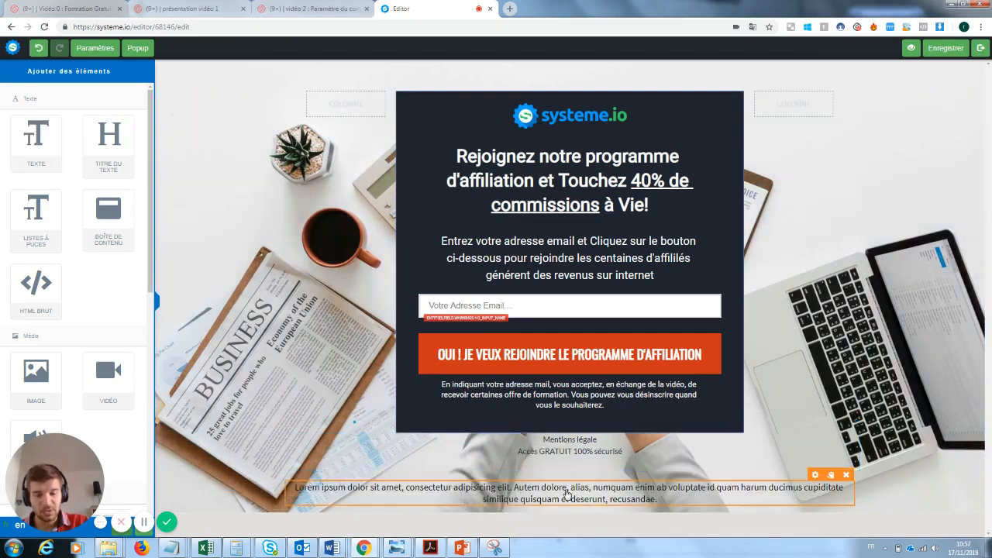
click(567, 493)
drag(658, 499, 302, 487)
text(Loffézeonsklnz)
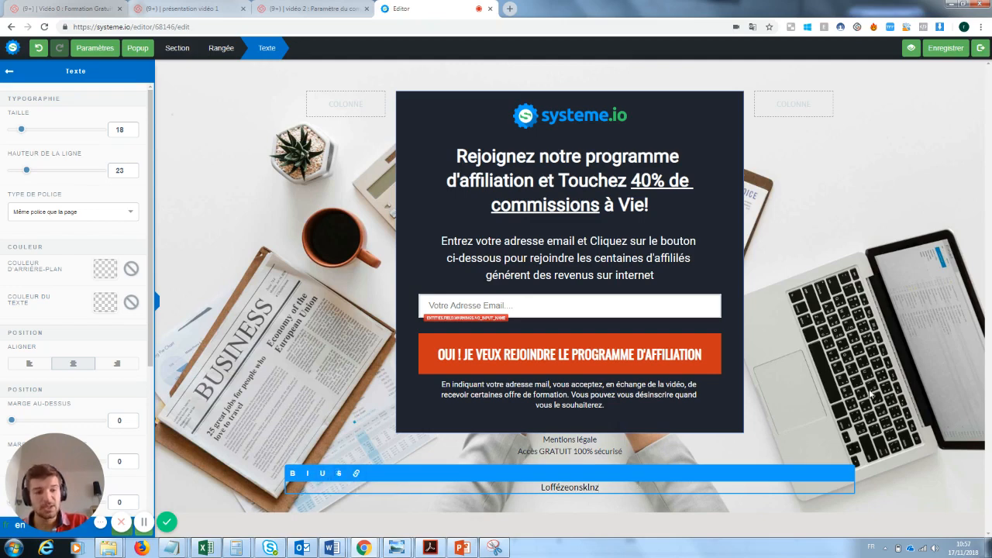
click(668, 509)
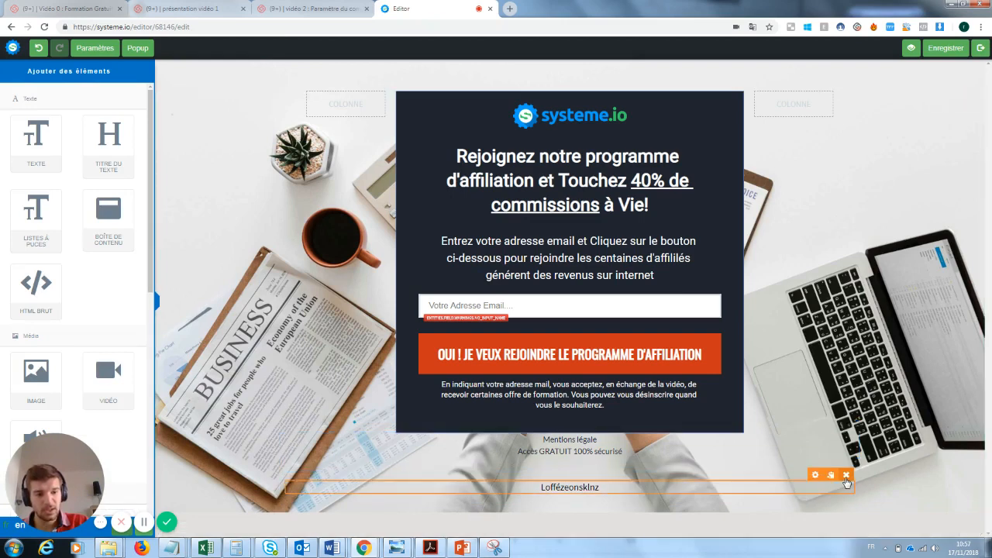
click(846, 475)
click(540, 85)
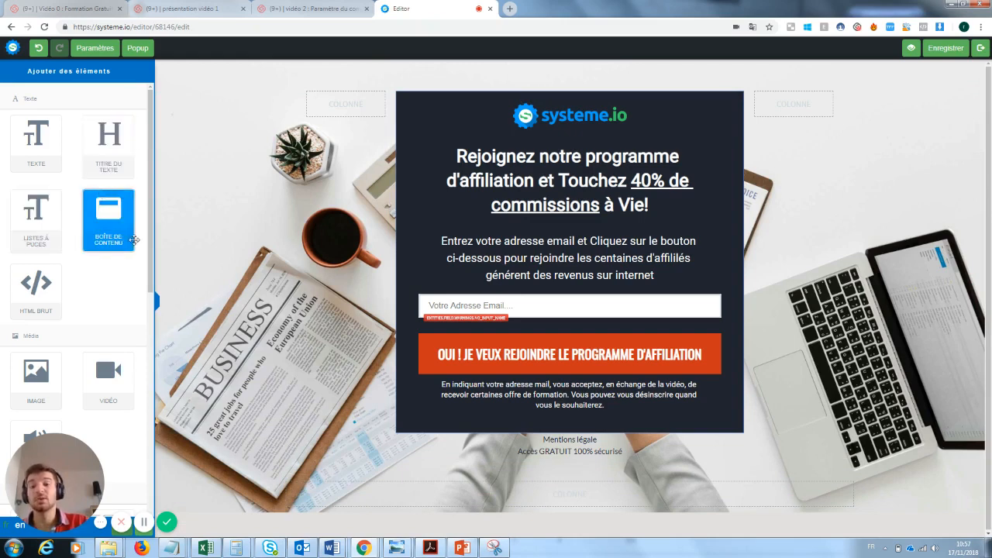
Step: Add a test content box at the bottom of the page, then delete it
drag(116, 232, 515, 481)
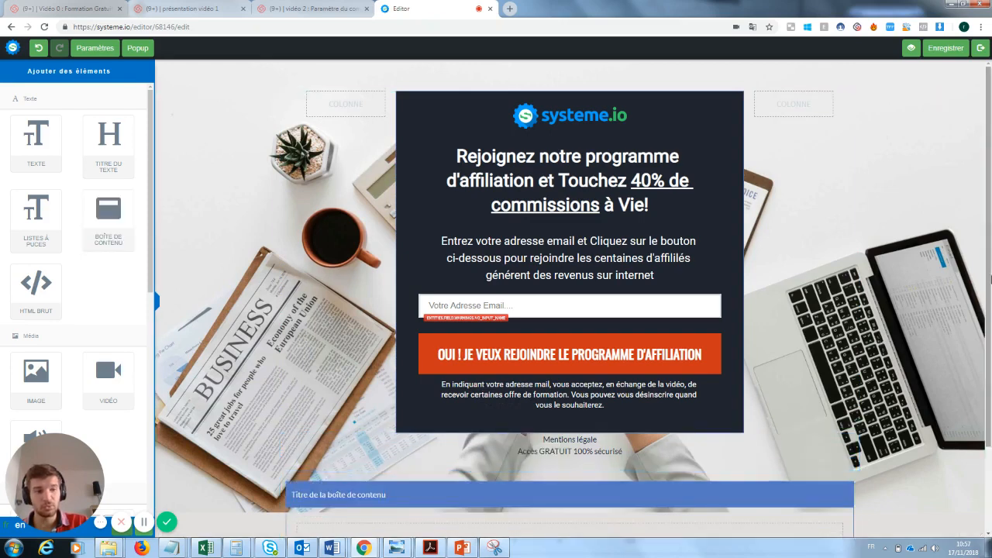
scroll(865, 388, down, 1)
click(846, 435)
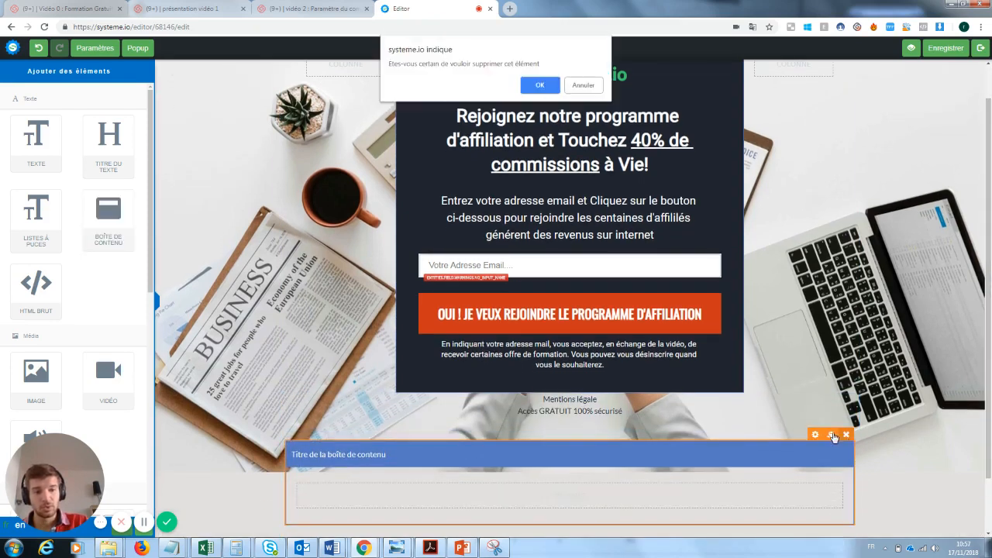
click(538, 84)
drag(58, 468, 266, 368)
scroll(102, 256, down, 1)
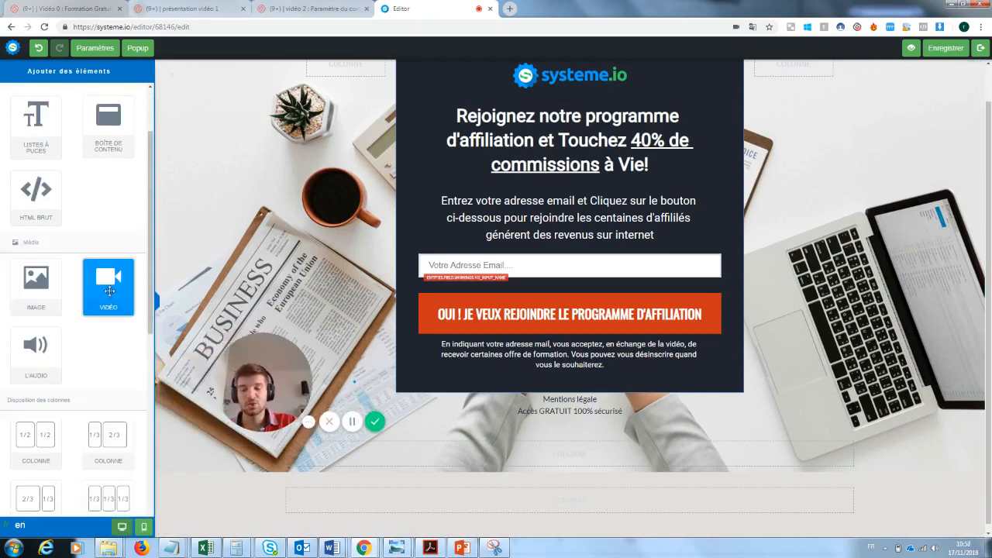
Step: Add a video block below the sign-up form
drag(109, 292, 482, 438)
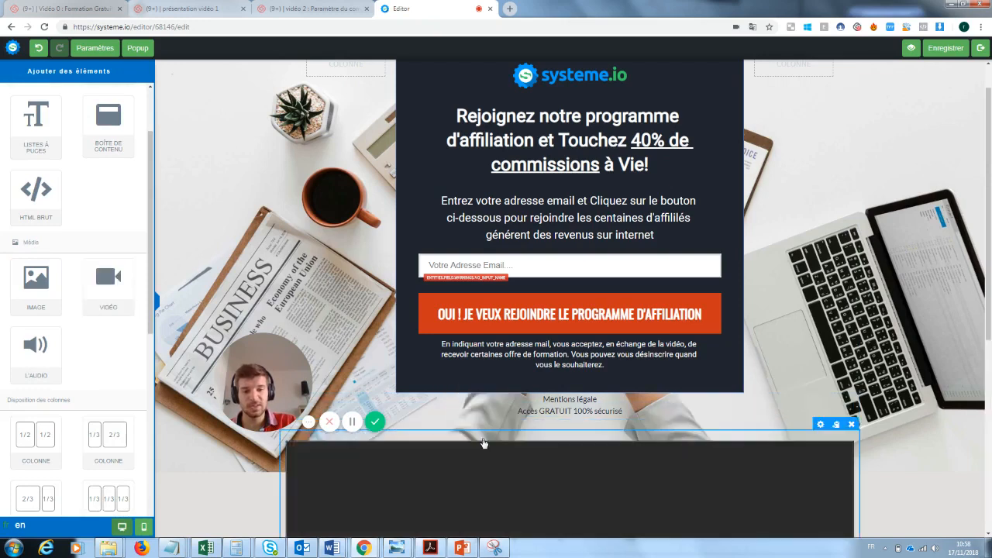
scroll(574, 299, down, 2)
scroll(570, 310, down, 2)
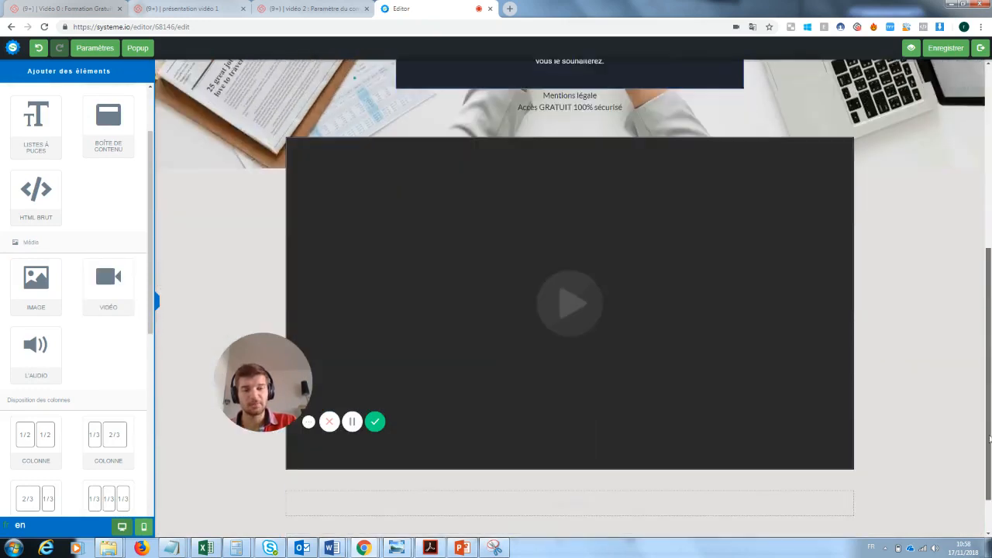
drag(289, 384, 243, 384)
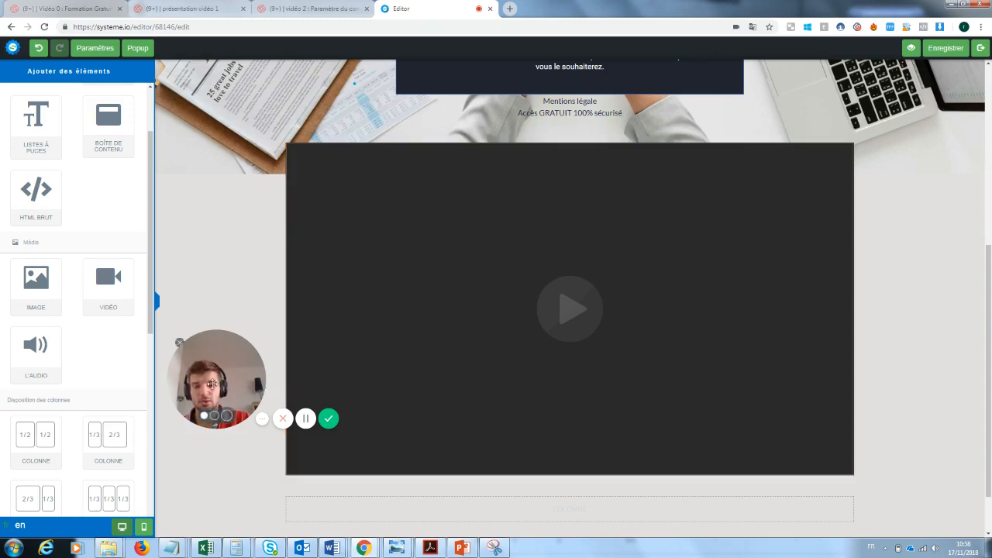
drag(211, 386, 852, 486)
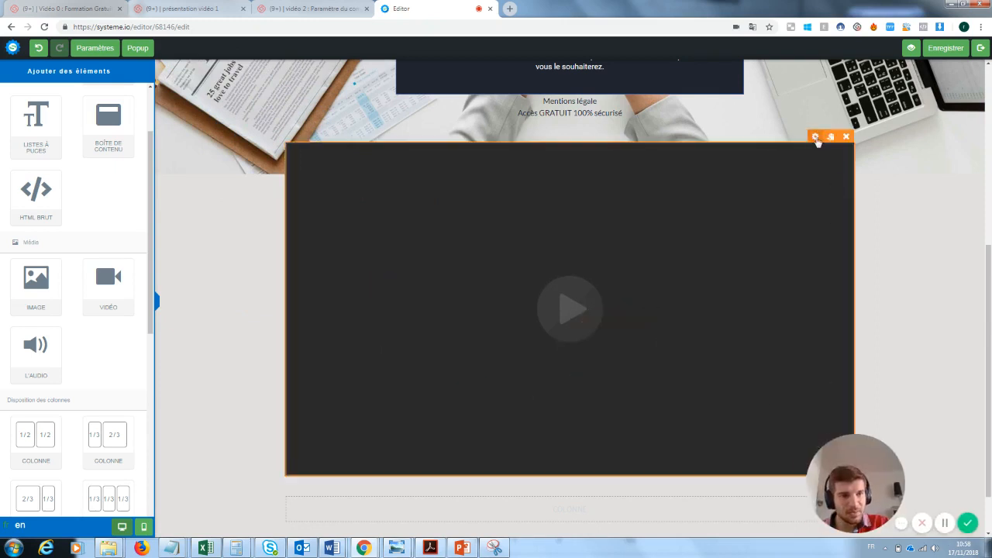
Step: Check the video block's 'Type de vidéo' options, then delete the block
click(816, 138)
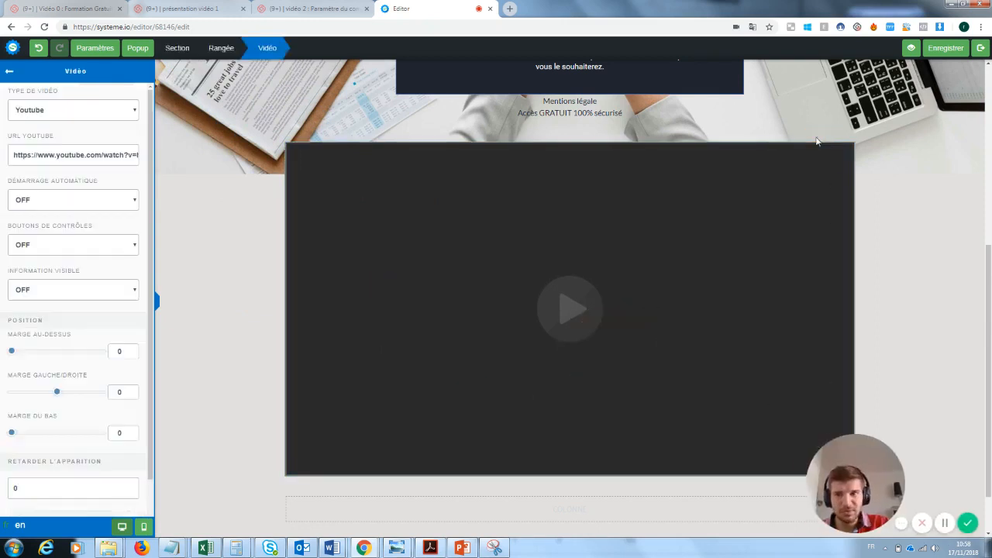
click(49, 111)
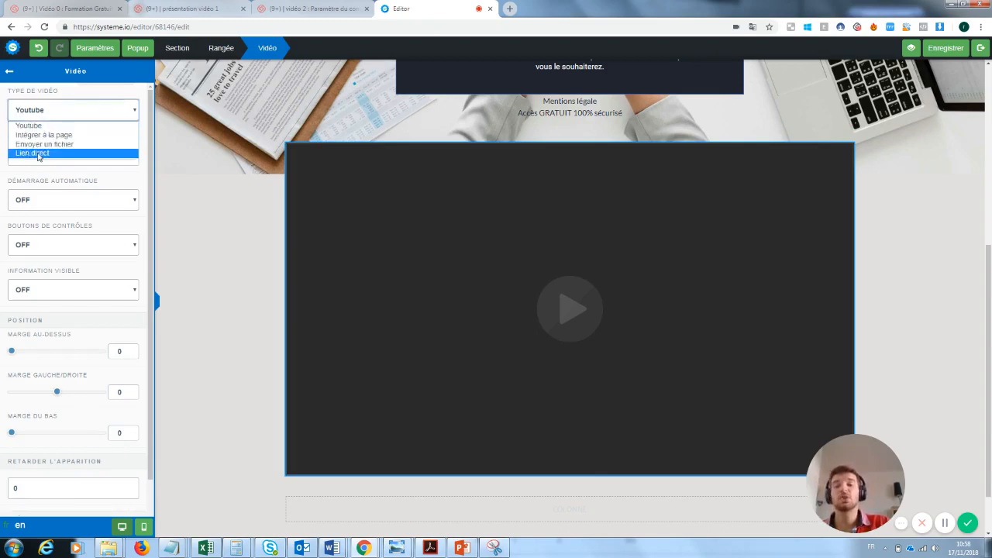
click(221, 172)
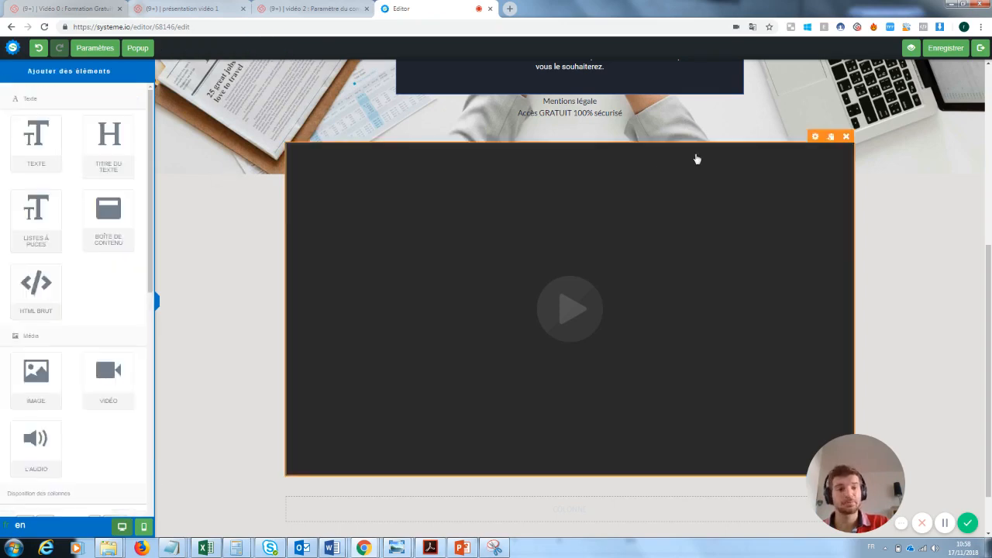
click(847, 137)
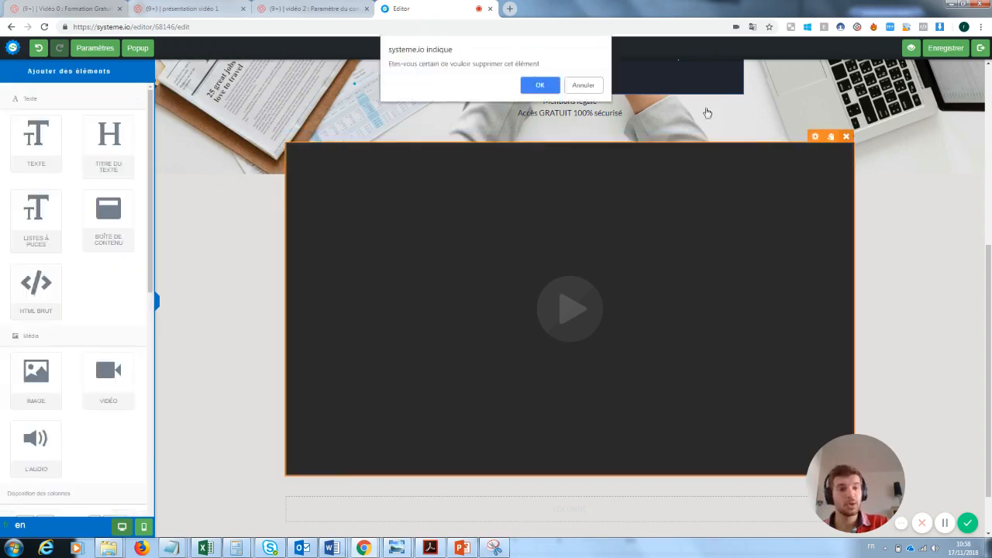
click(546, 88)
scroll(989, 289, up, 1)
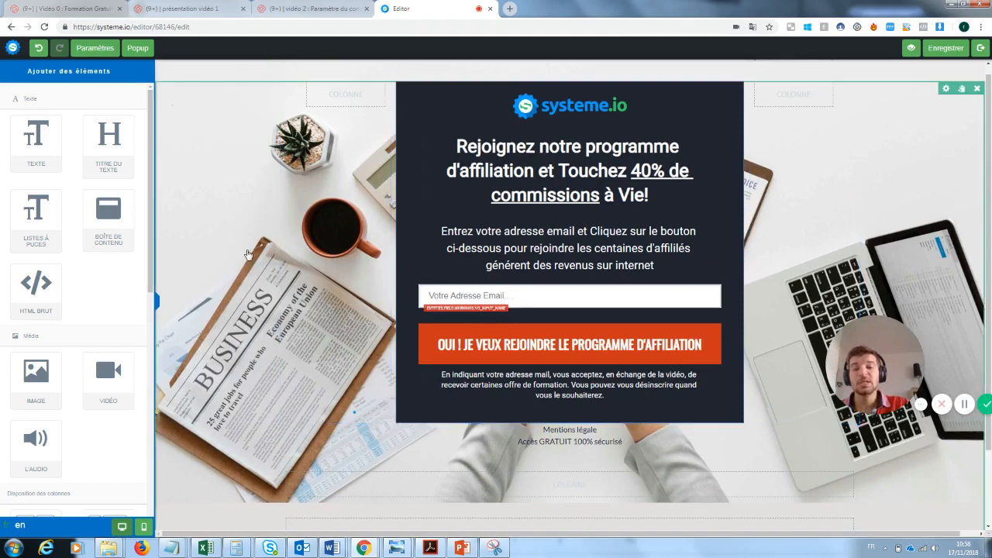
Step: Delete the systeme.io logo from the capture page
click(217, 202)
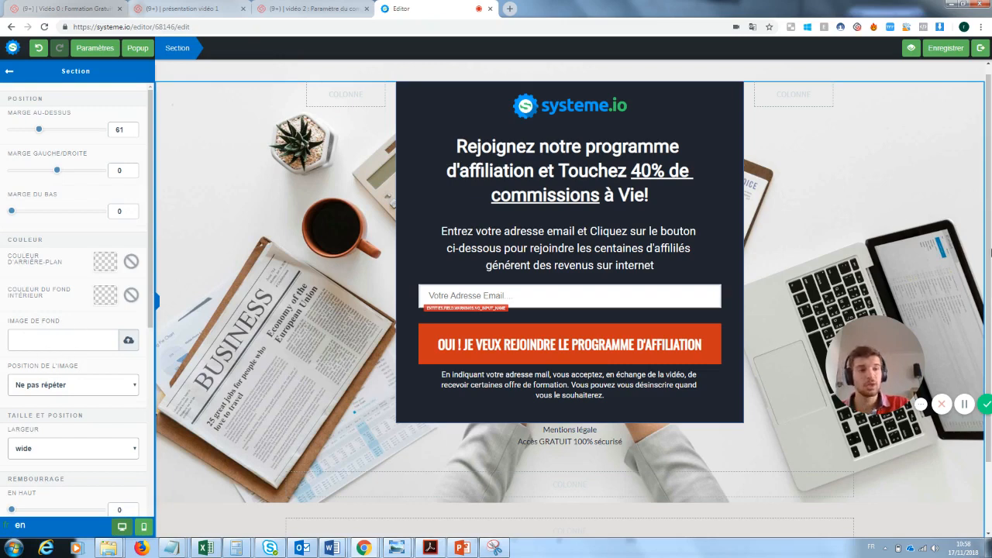
click(533, 114)
click(713, 101)
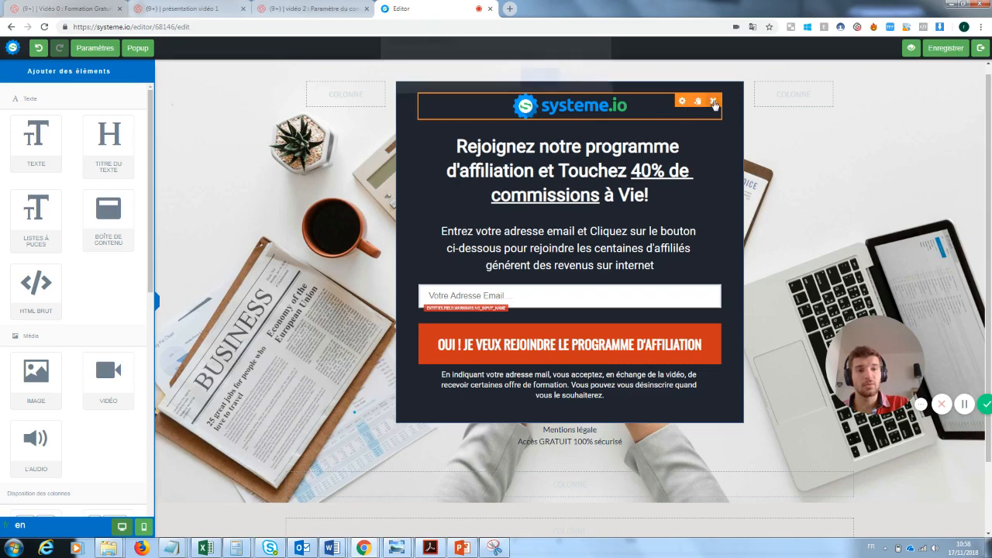
click(543, 83)
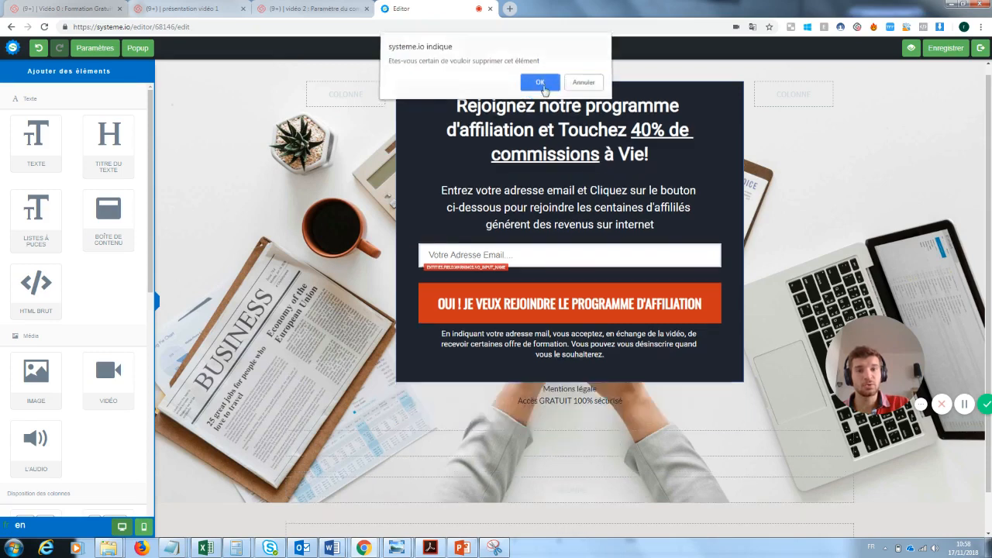
Step: Change the headline to 'Inscrivez vous pour recevoir la newsletter'
click(611, 163)
drag(663, 155, 447, 110)
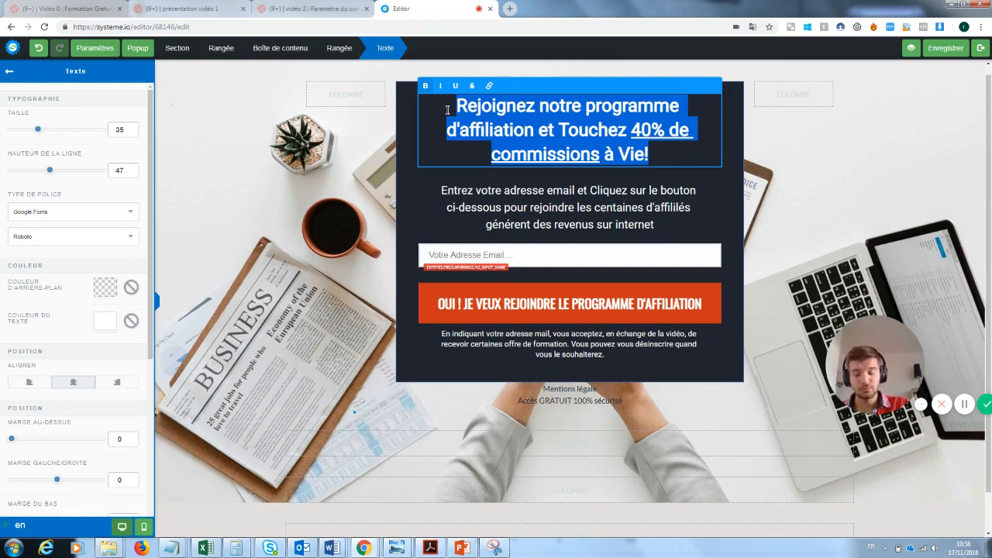
key(BackSpace)
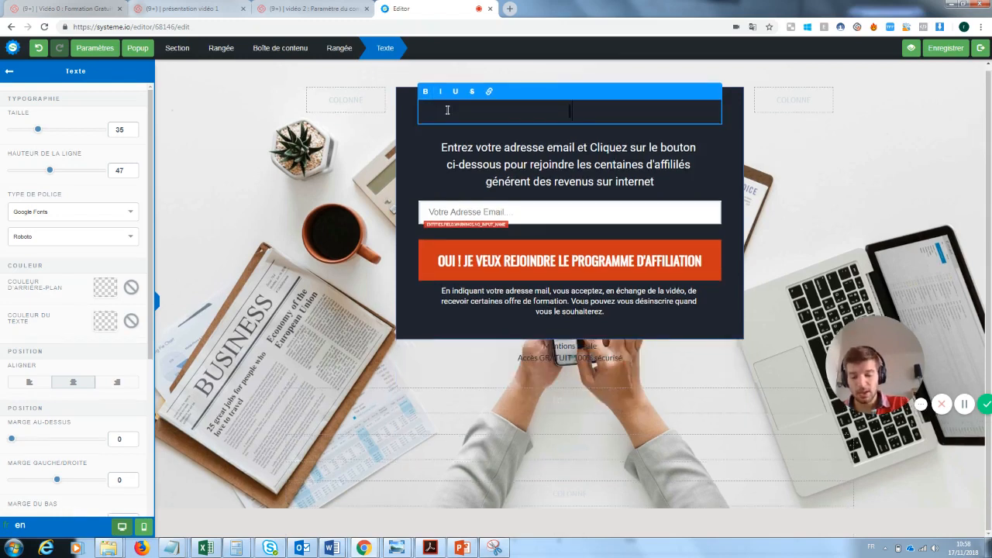
text(Inscrivez vous)
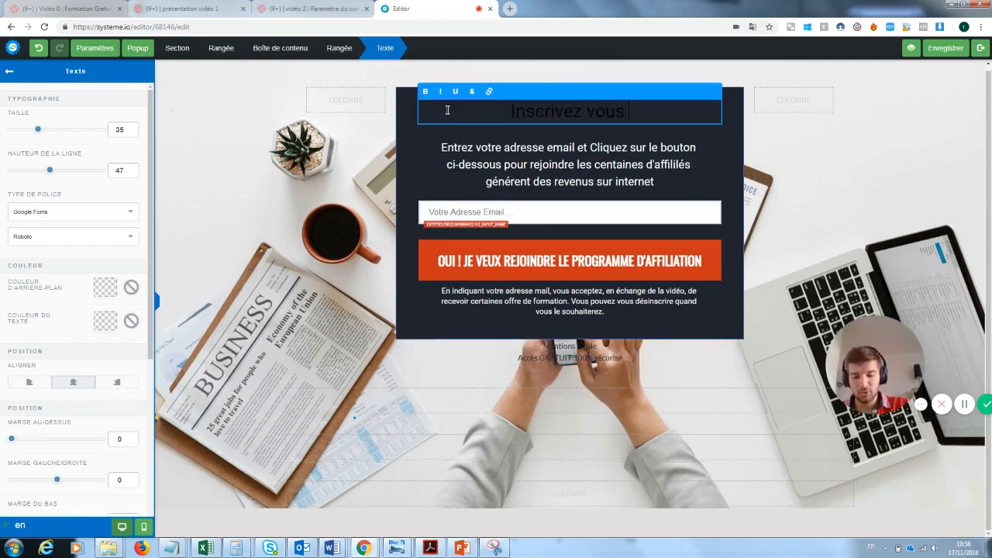
text( pour recevoir)
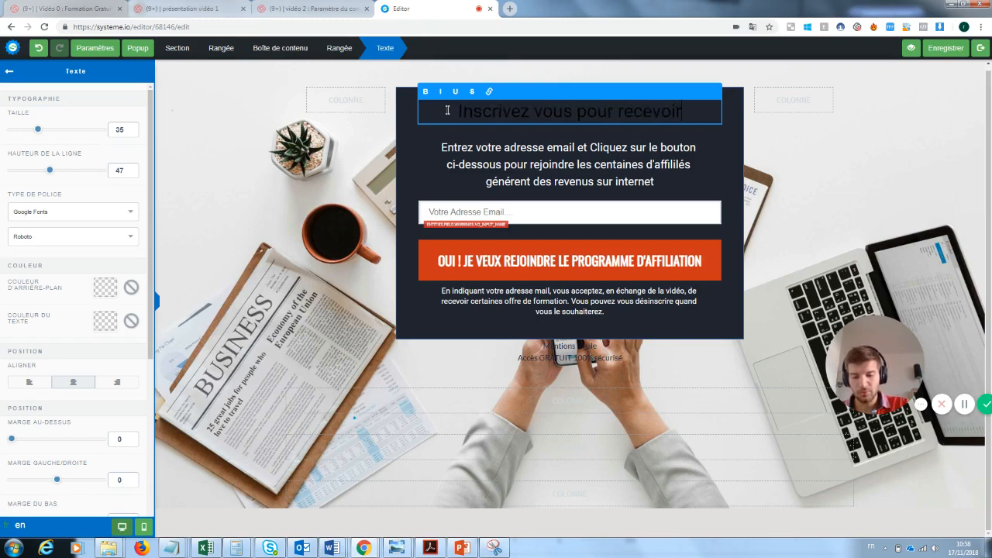
text( la news)
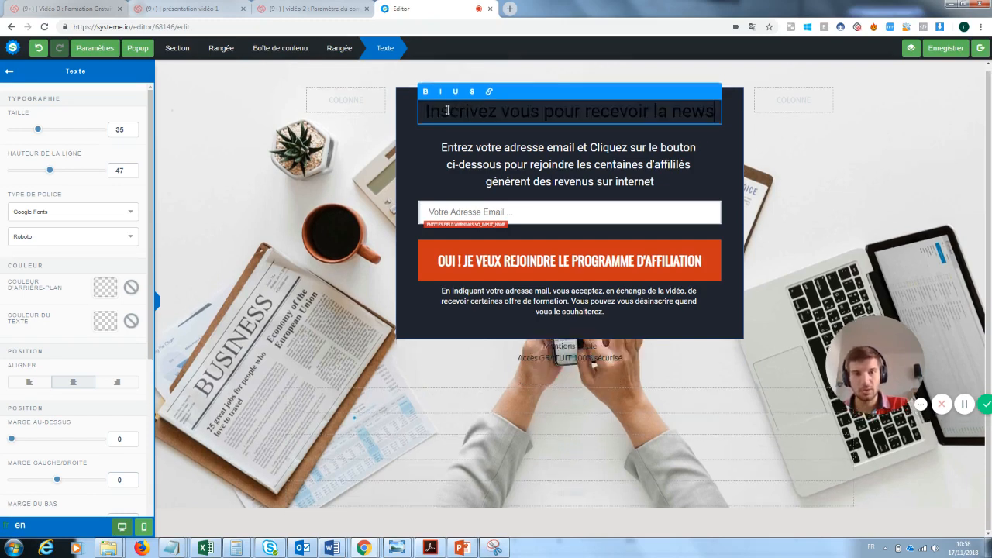
text(letter)
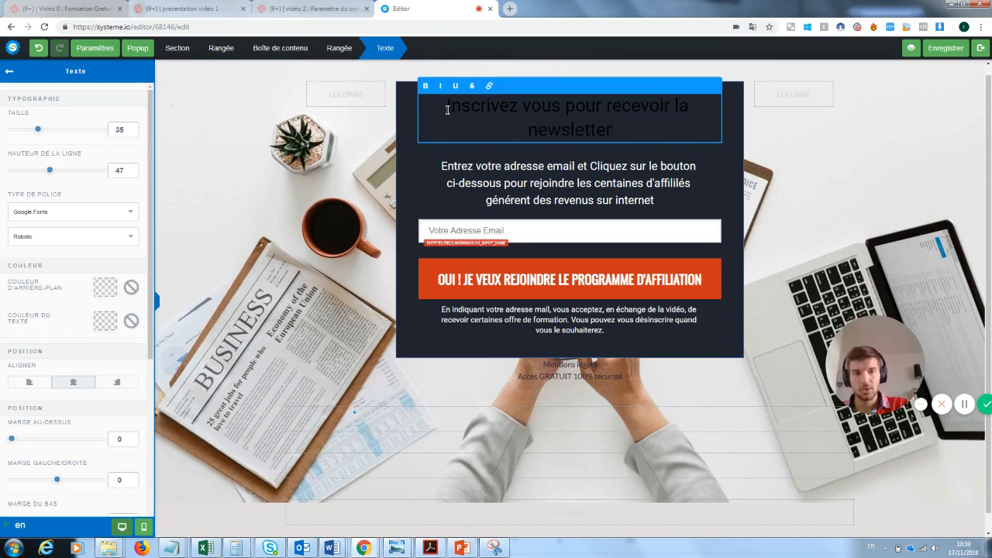
Step: Make the headline text white (FFFFFF)
drag(618, 133, 434, 105)
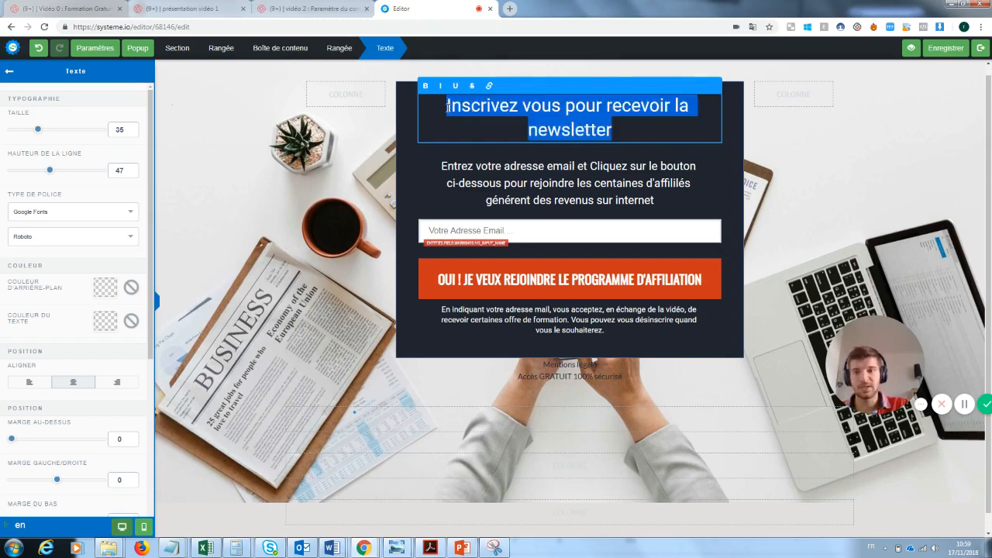
click(107, 327)
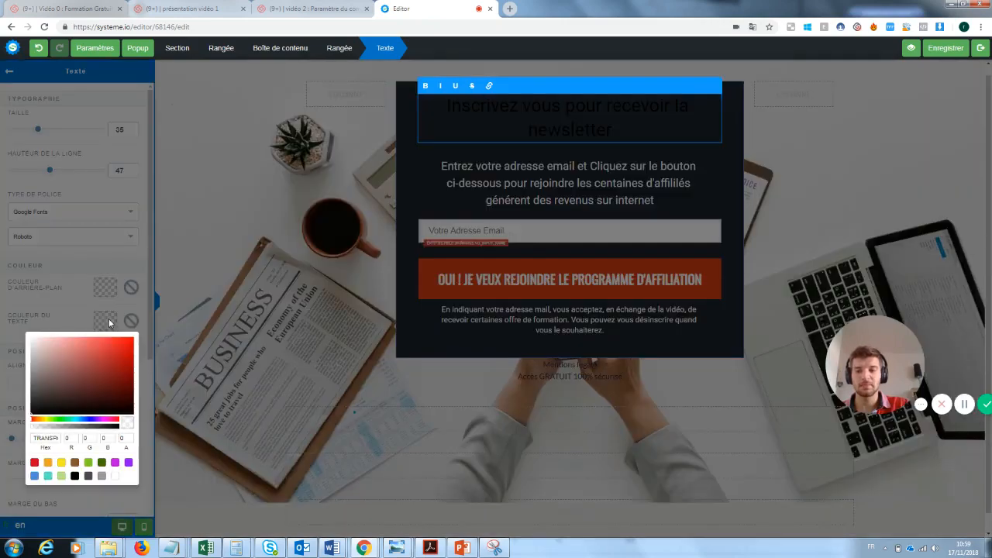
click(115, 477)
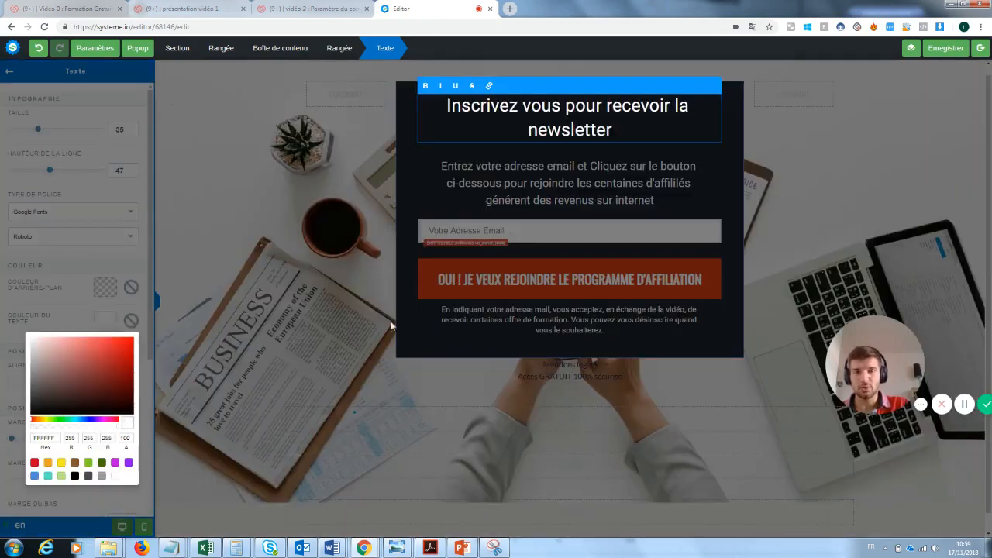
click(379, 246)
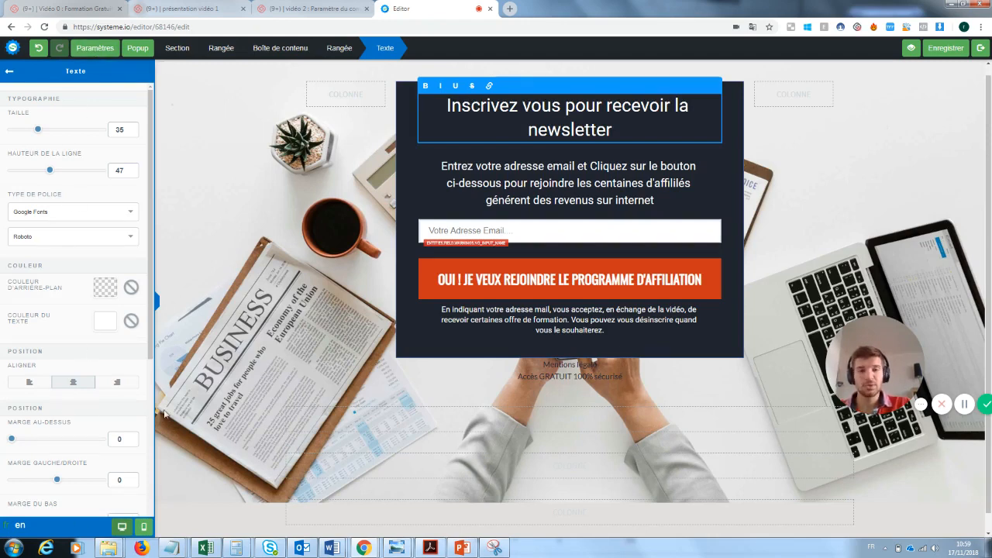
click(554, 177)
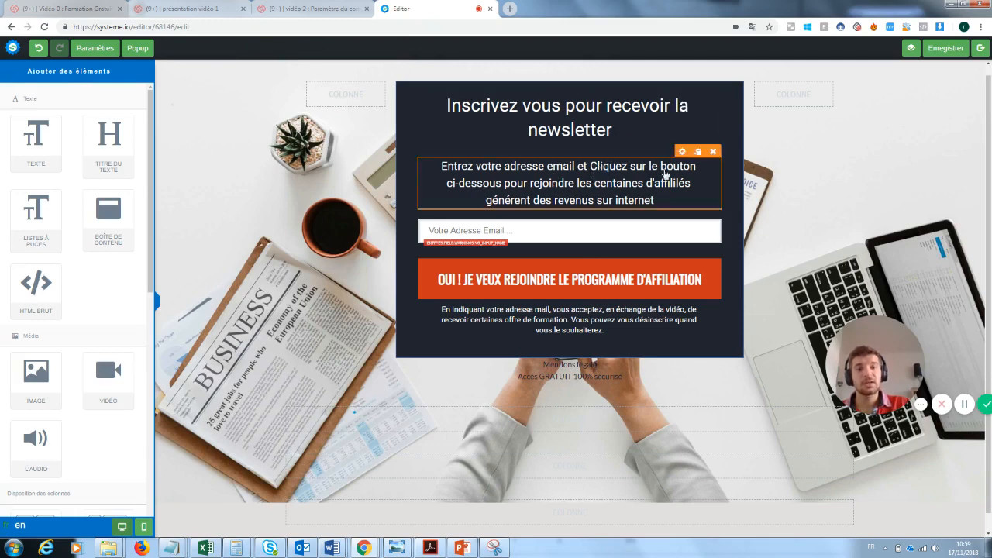
Step: Replace the subtitle's affiliates ending with 'notre super newsletter'
click(652, 200)
drag(655, 200, 577, 183)
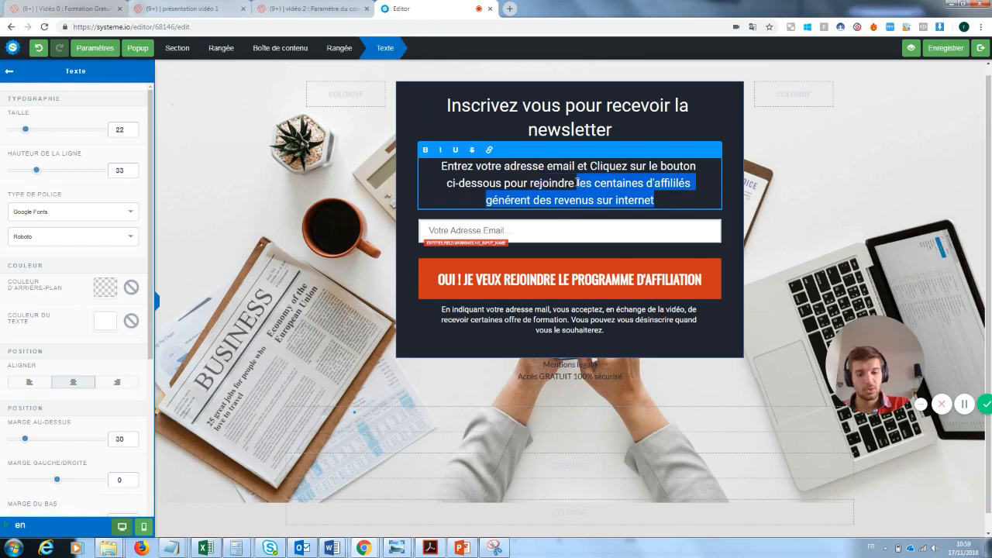
text(notre uper)
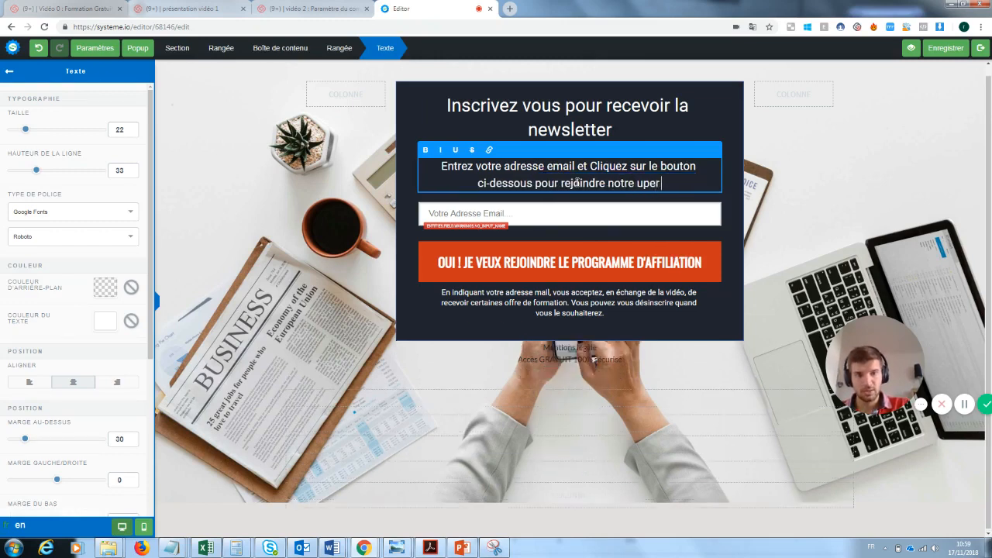
key(BackSpace)
key(BackSpace)
key(BackSpace)
key(BackSpace)
text(super)
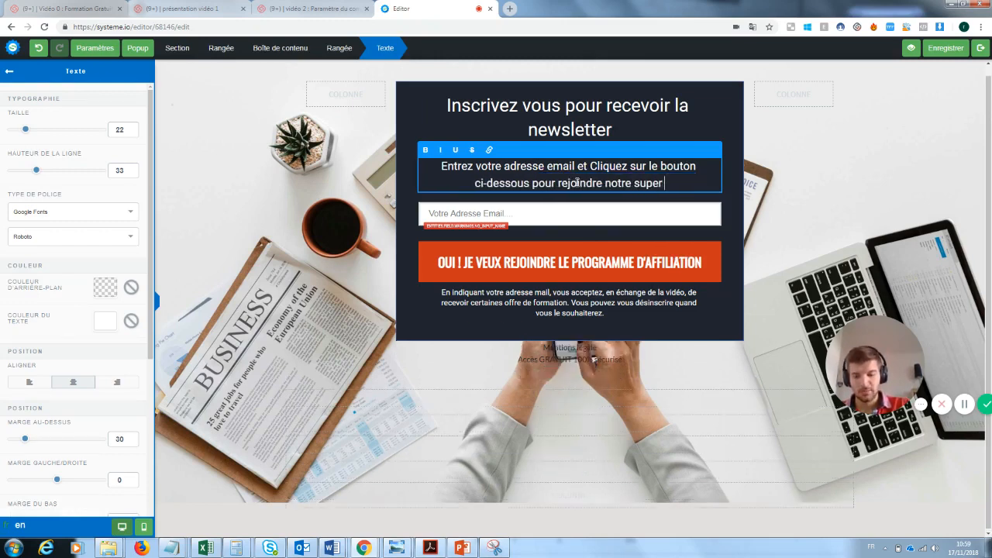
text( newslette)
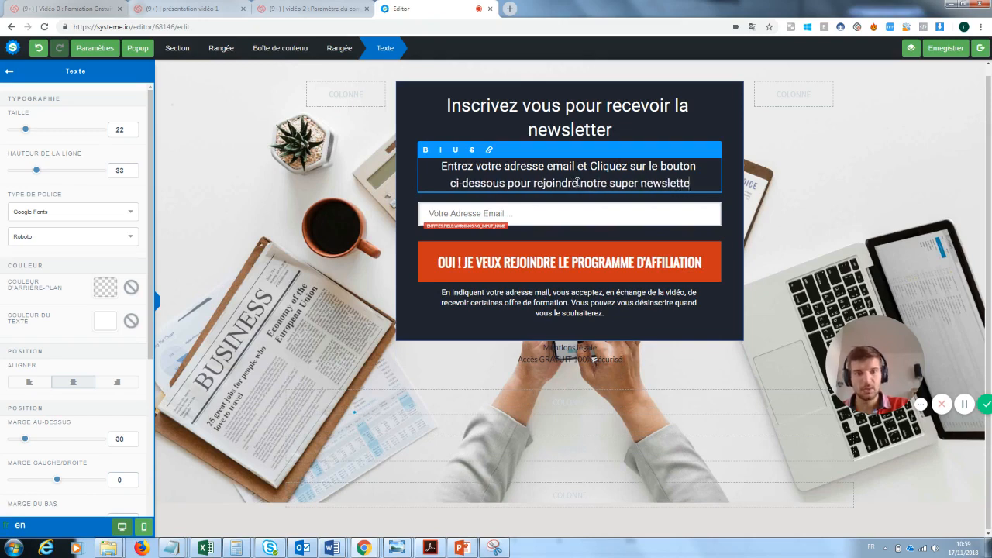
text(r)
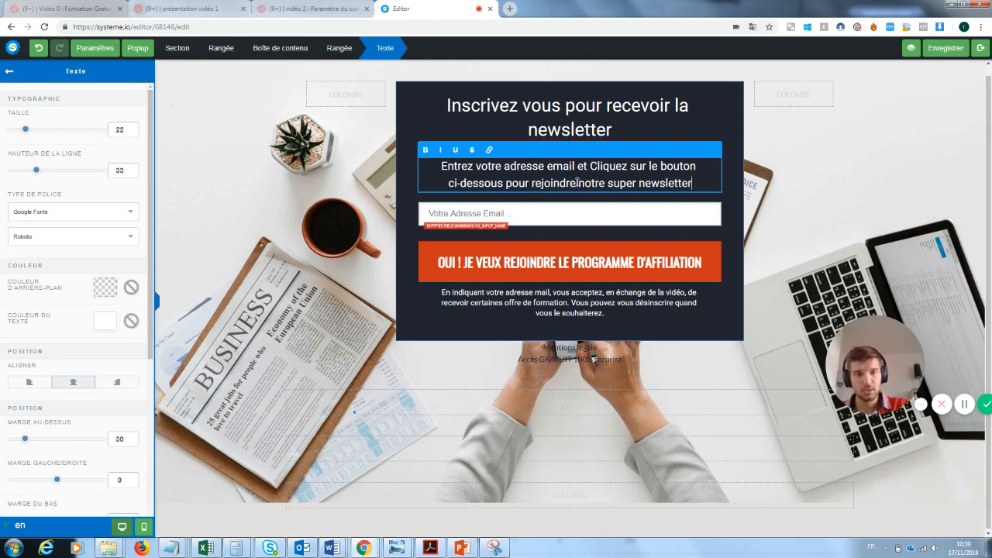
click(504, 222)
click(512, 215)
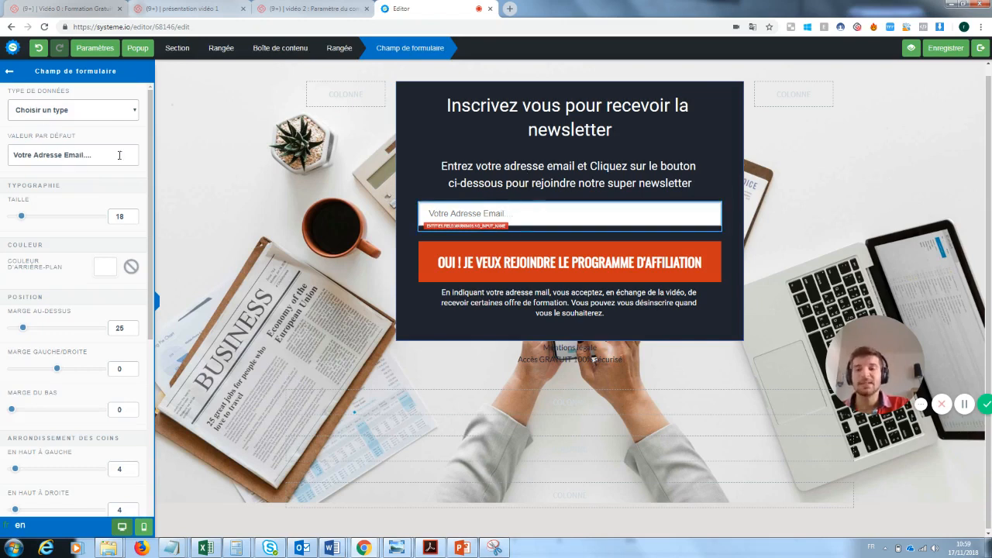
Step: Relabel the orange button 'OUI ! JE VEUX REJOINDRE LA NEWSLETTER'
click(617, 260)
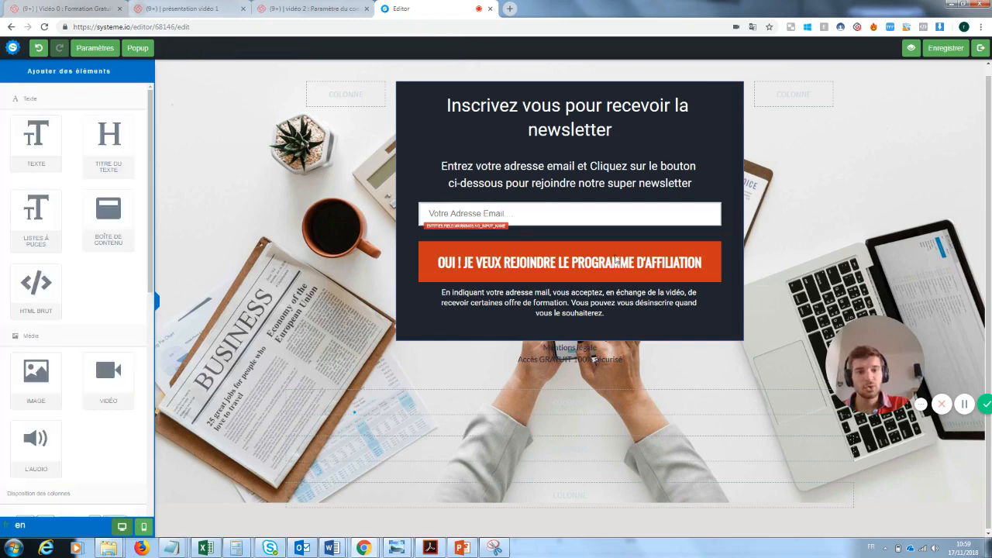
click(697, 268)
click(653, 268)
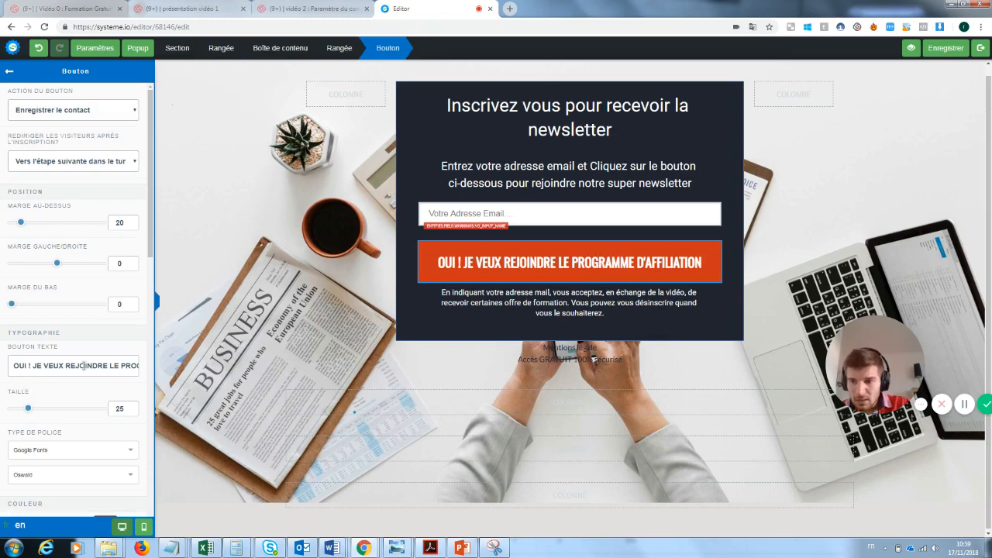
drag(110, 365, 179, 374)
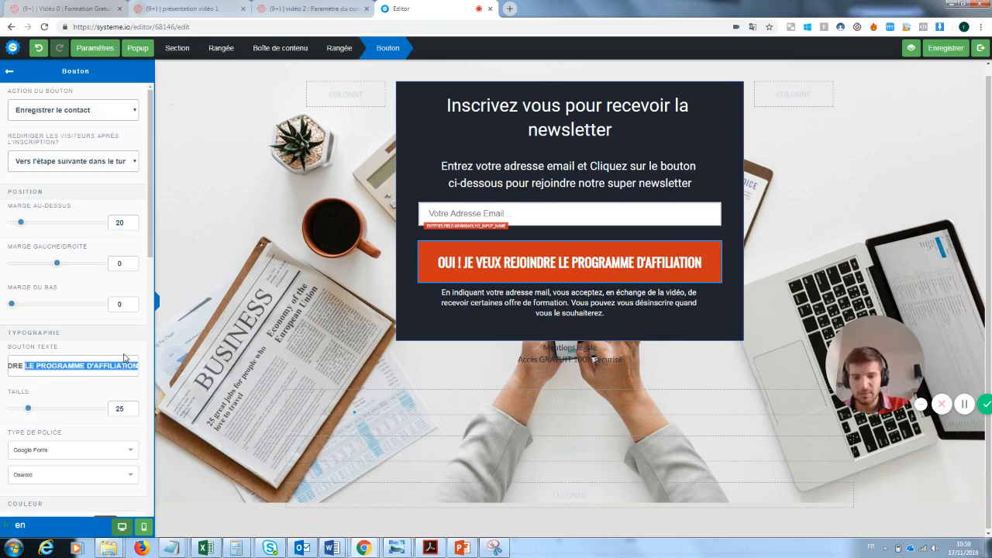
key(BackSpace)
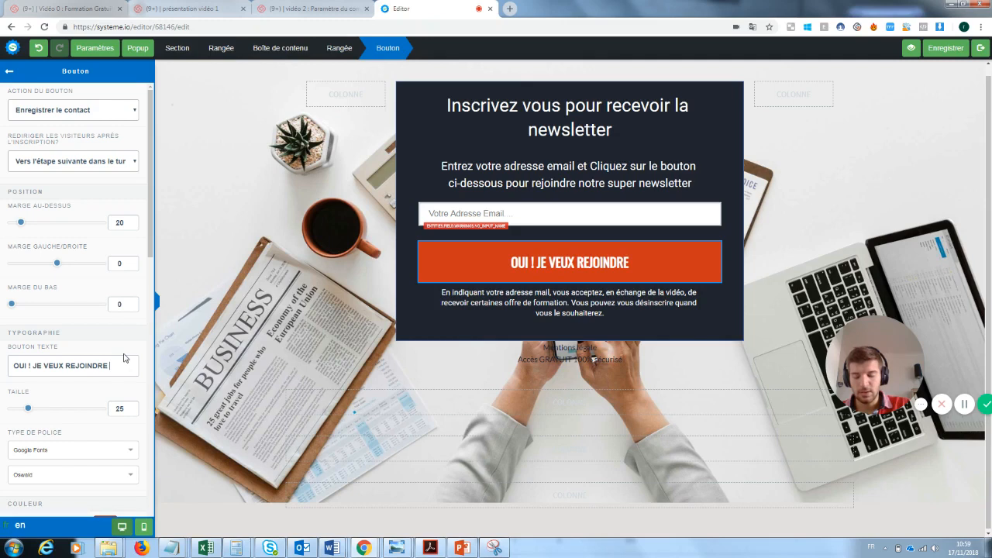
text(la newsletter)
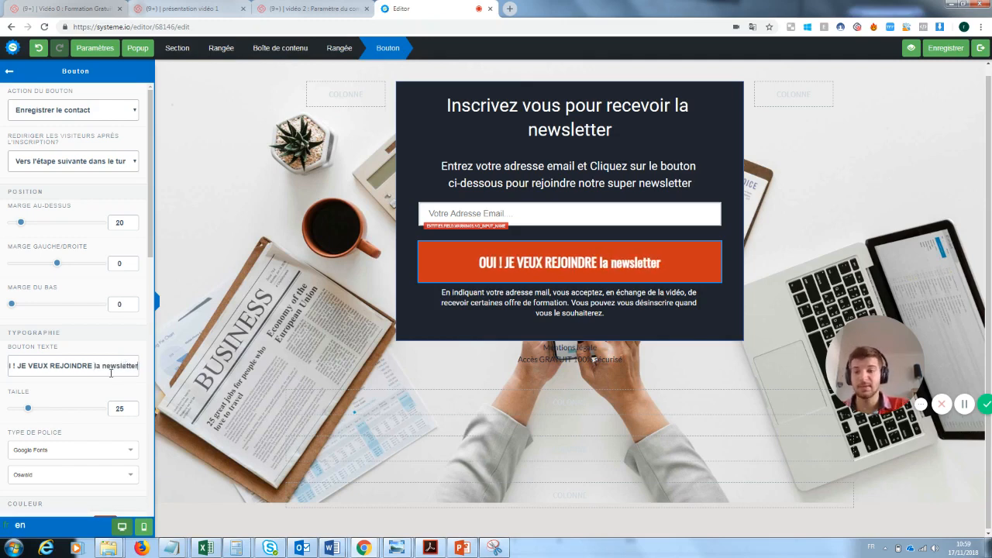
drag(137, 366, 91, 367)
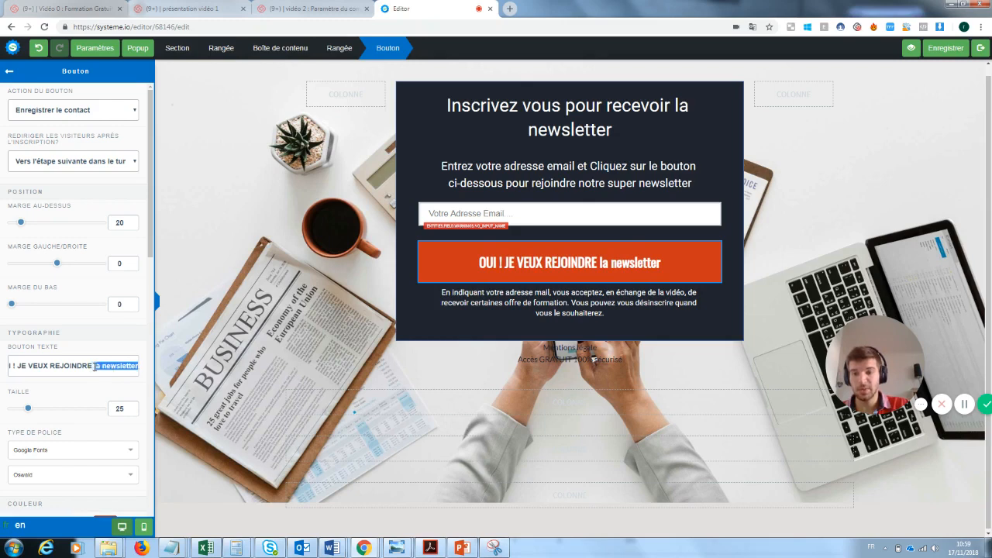
key(BackSpace)
text(L)
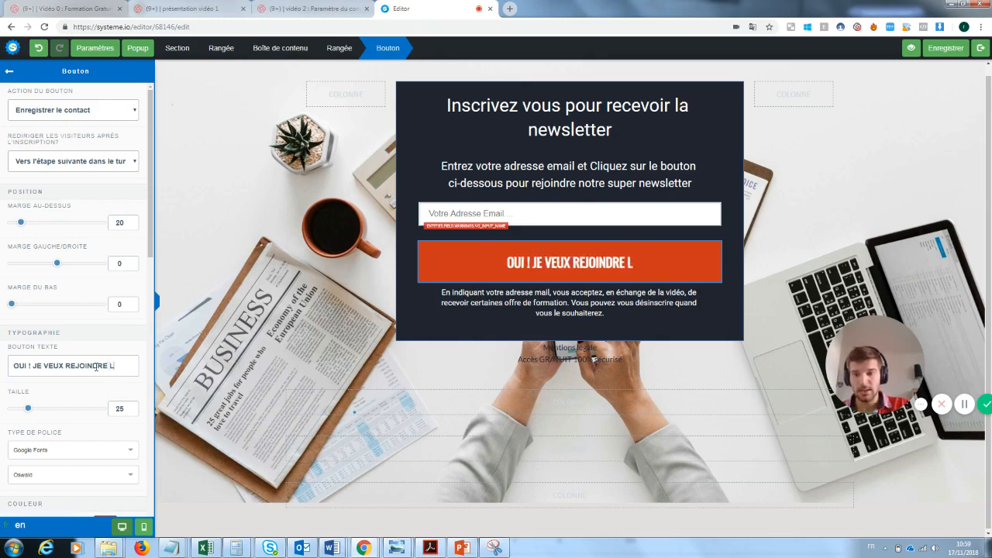
text(A NEWSLETTER)
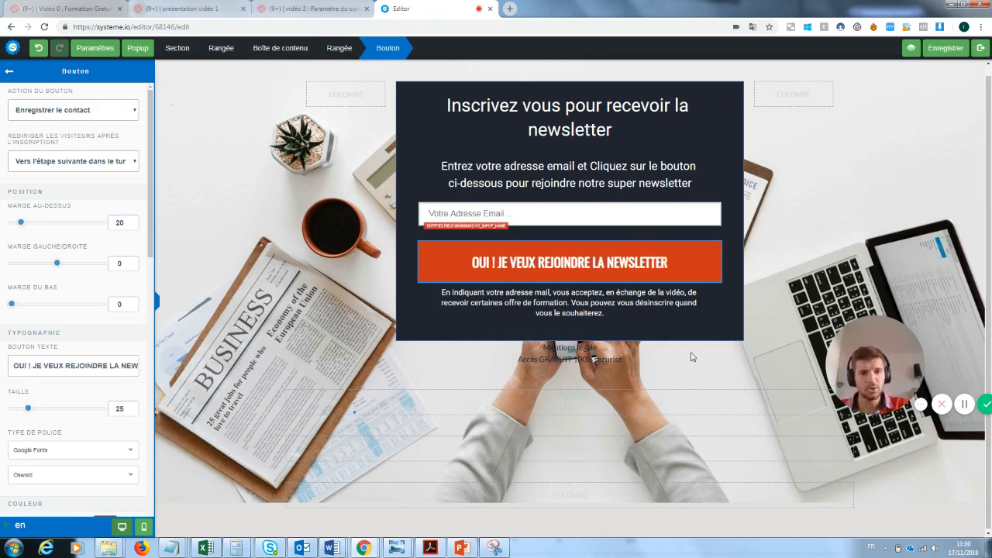
click(832, 243)
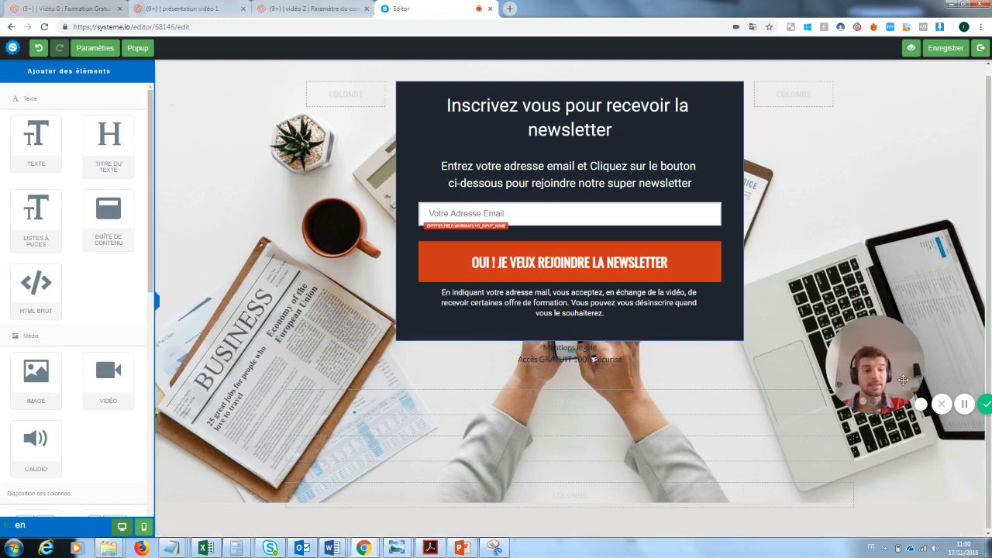
Step: Delete the empty rows below the popup and exit to the funnel's capture step
drag(894, 363, 231, 469)
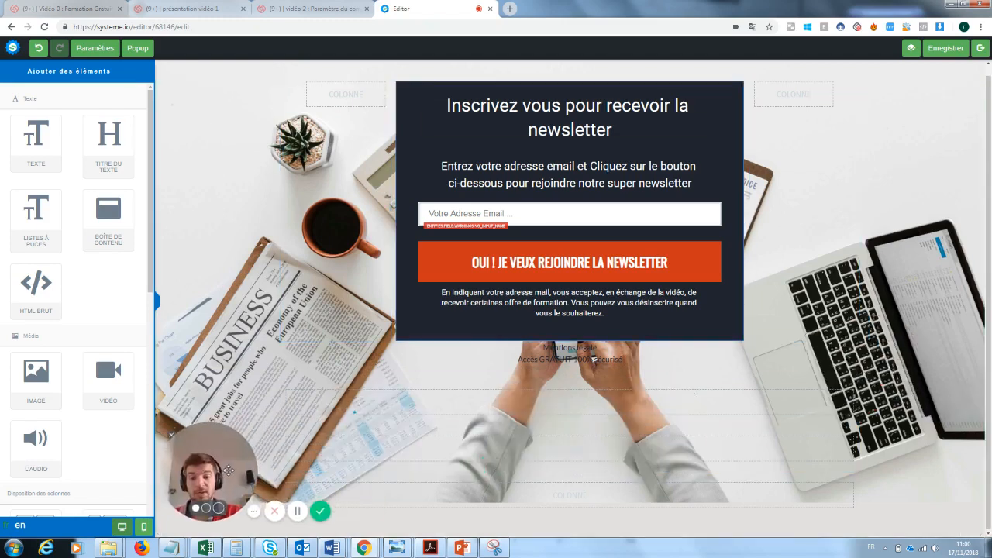
click(851, 373)
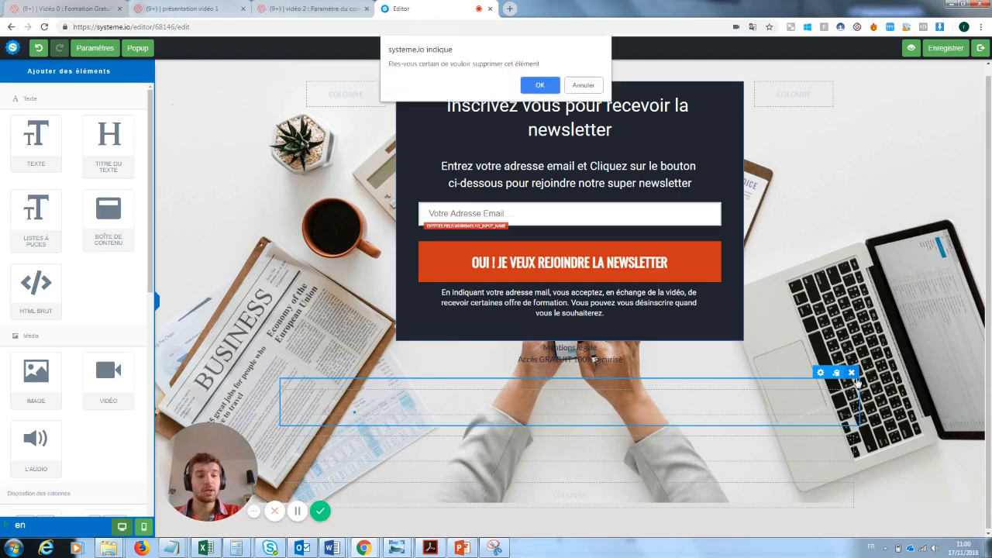
click(547, 88)
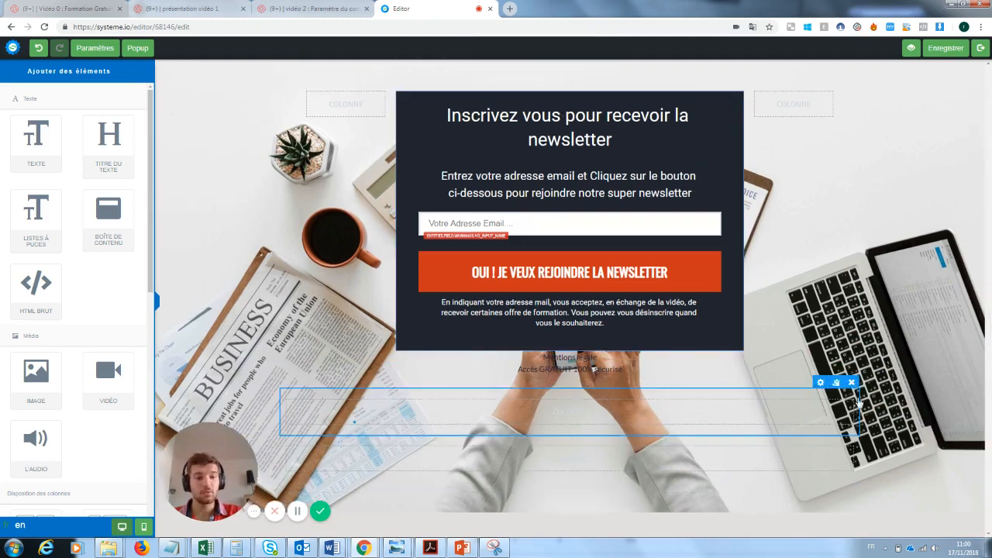
click(851, 383)
click(539, 86)
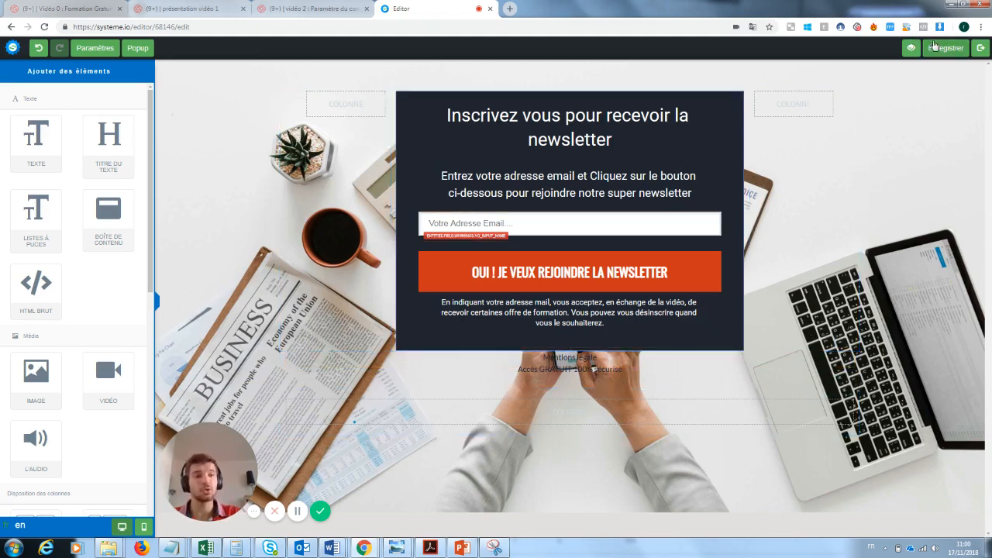
click(981, 48)
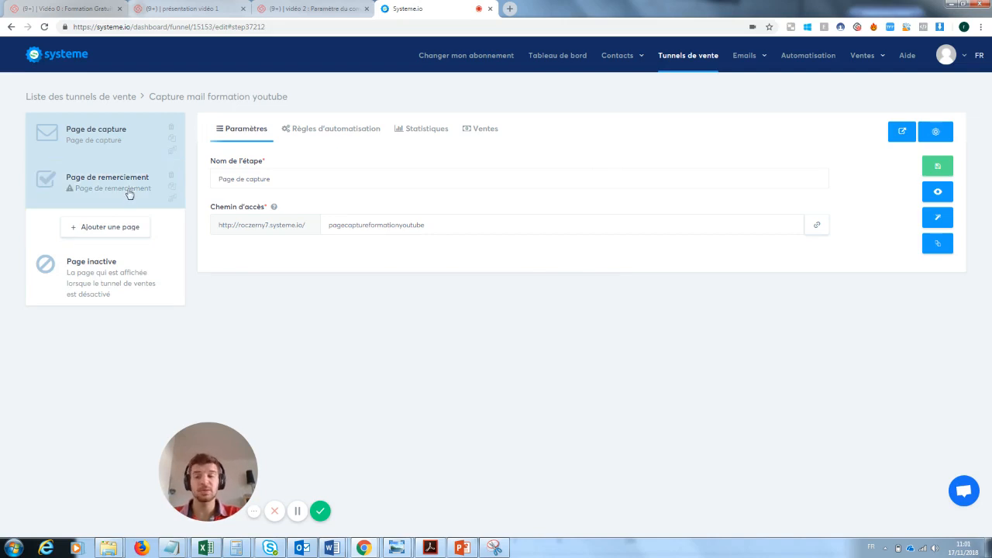
Step: Apply the 'merci' template to the Page de remerciement step and open it in the editor
click(82, 192)
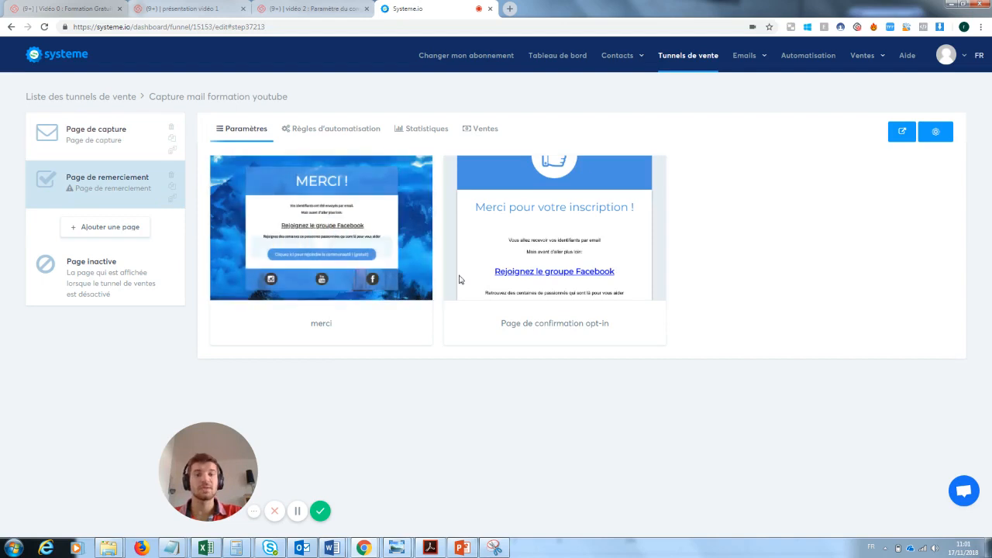
mouse_move(500, 250)
click(285, 228)
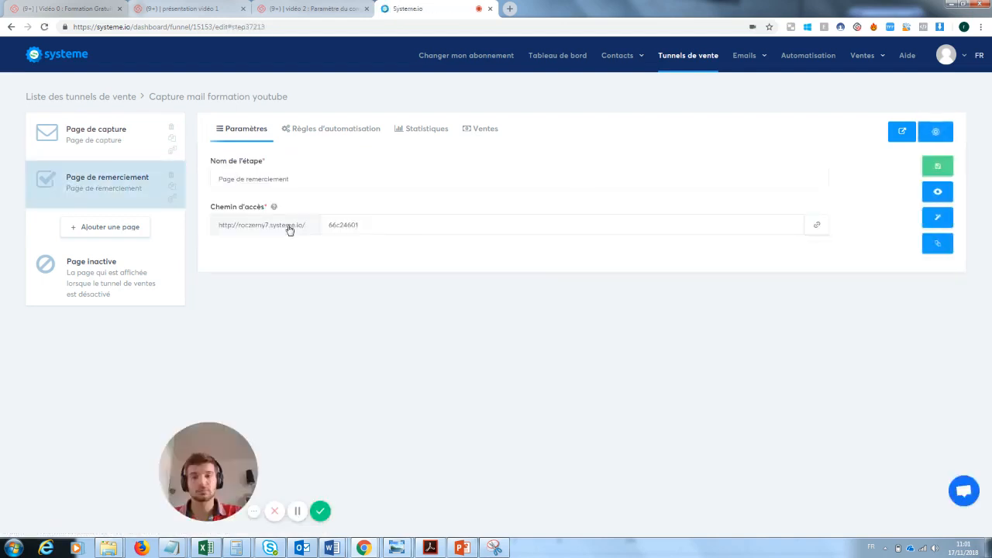
click(939, 221)
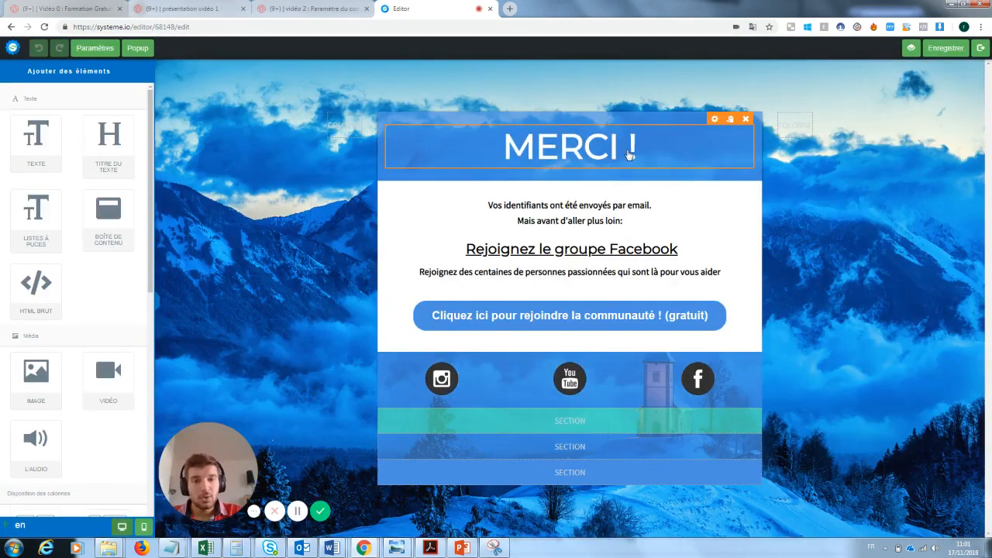
Step: Swap the two credentials lines under MERCI ! for the sentence 'Ta newsletter va arriver'
double_click(613, 222)
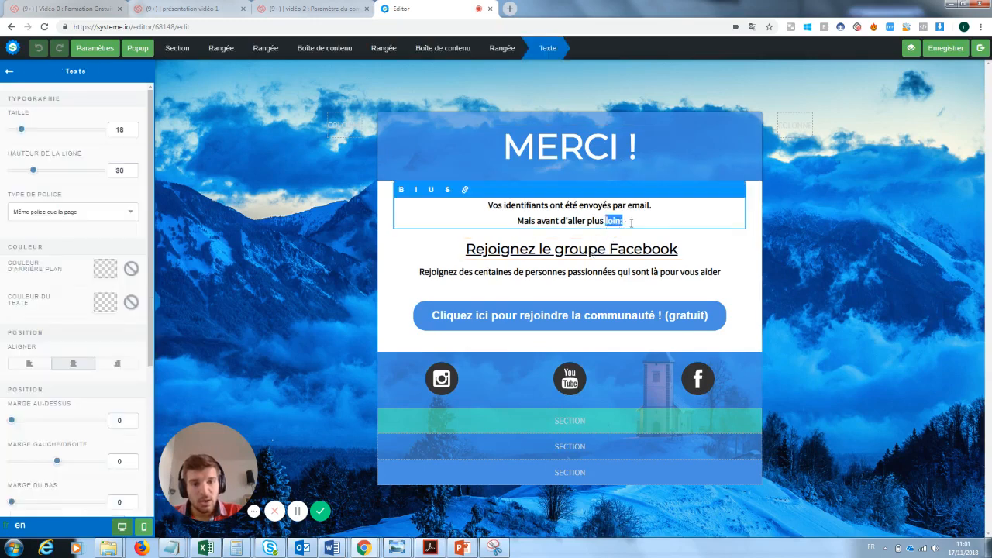
drag(631, 223, 481, 211)
key(BackSpace)
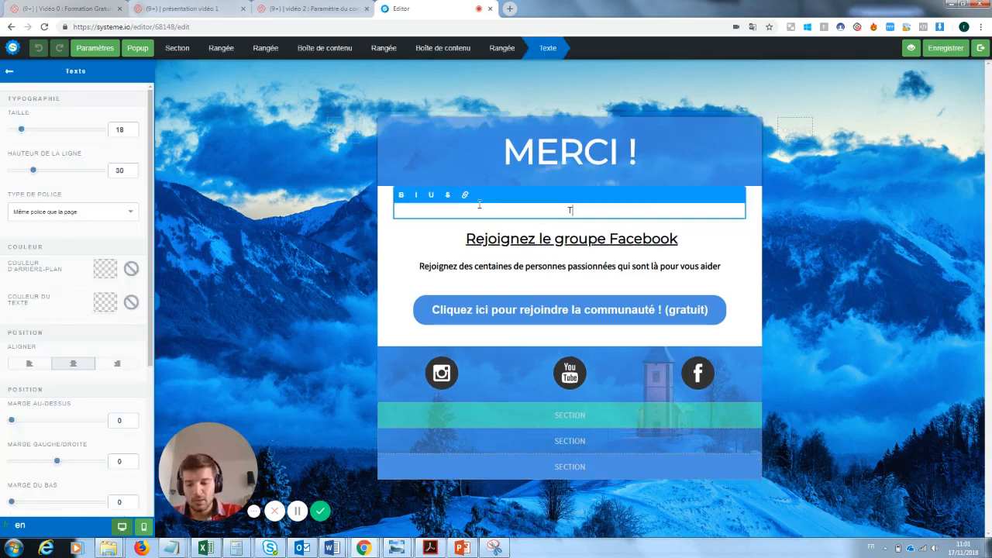
text(Ta newsl)
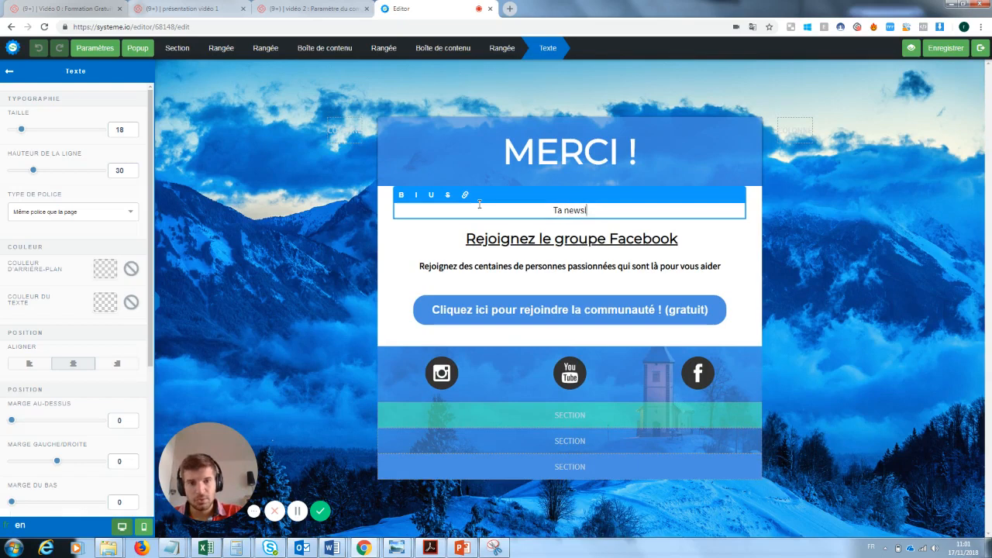
text(etter va arriver)
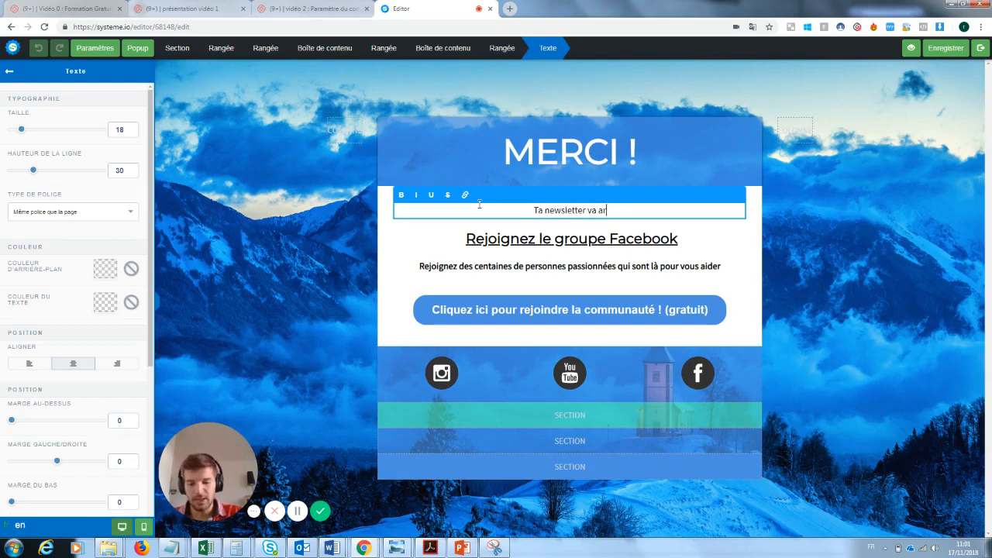
click(724, 228)
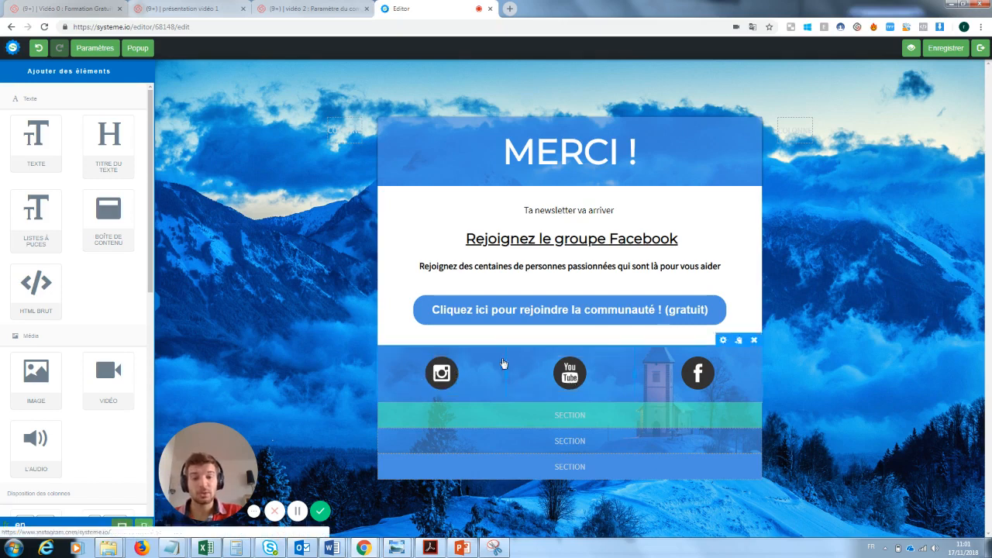
Step: Review the community button's redirect-to-page action and its Facebook group URL
click(698, 310)
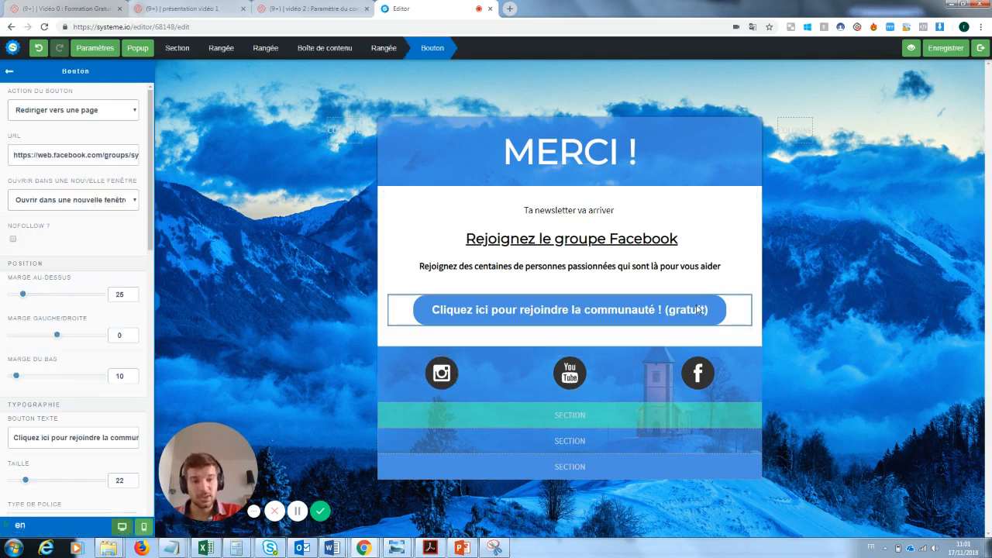
click(102, 113)
click(101, 114)
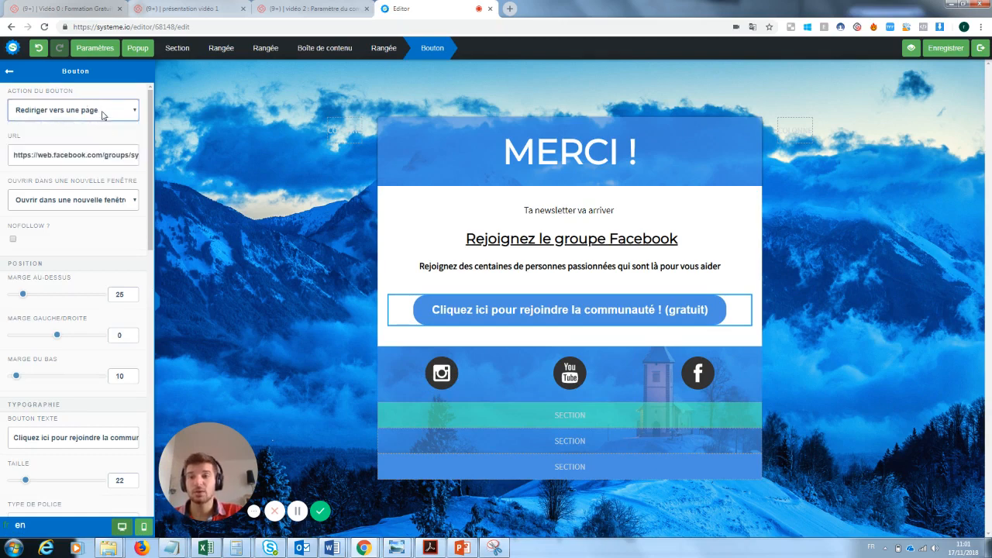
triple_click(56, 155)
click(578, 224)
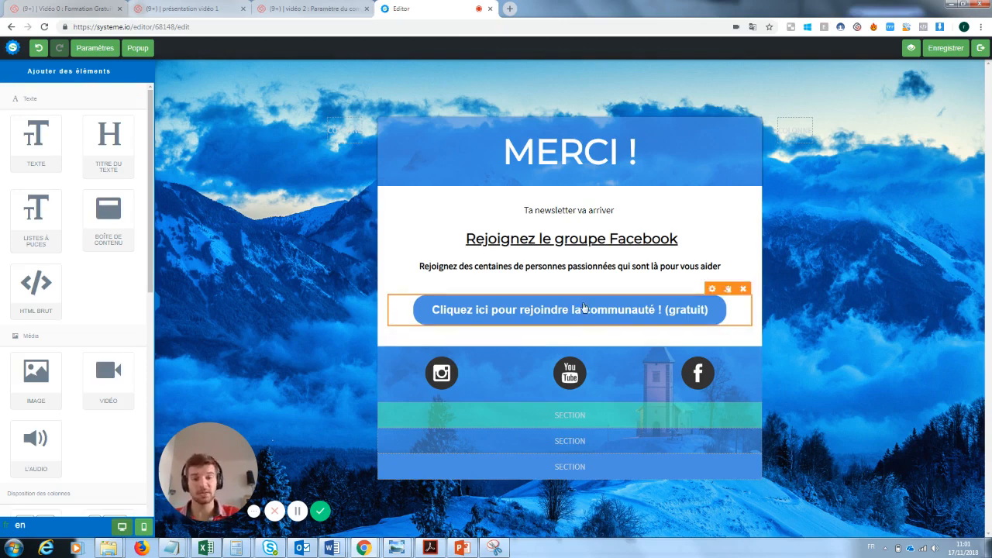
Step: Inspect the Instagram icon and social icons row, then save the thank-you page and exit
click(447, 373)
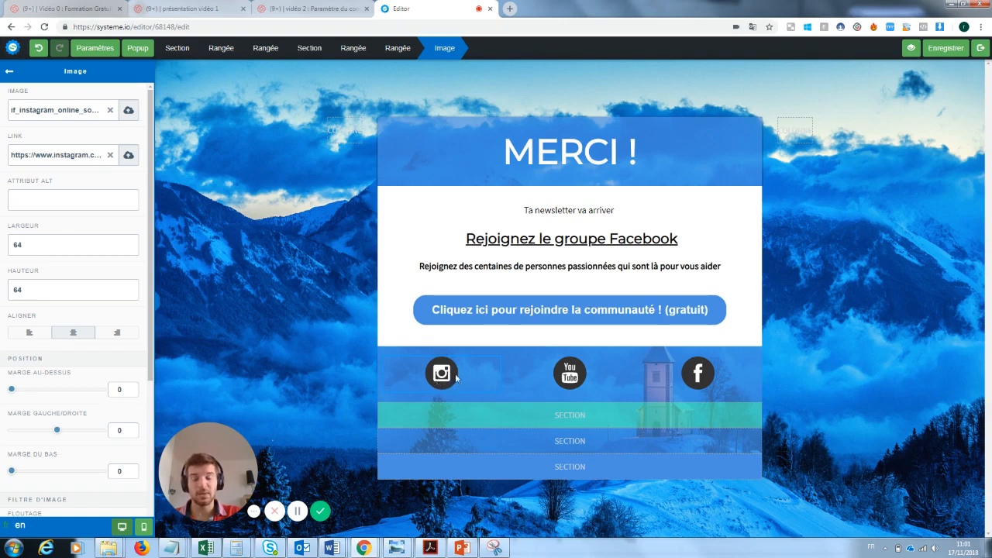
click(9, 71)
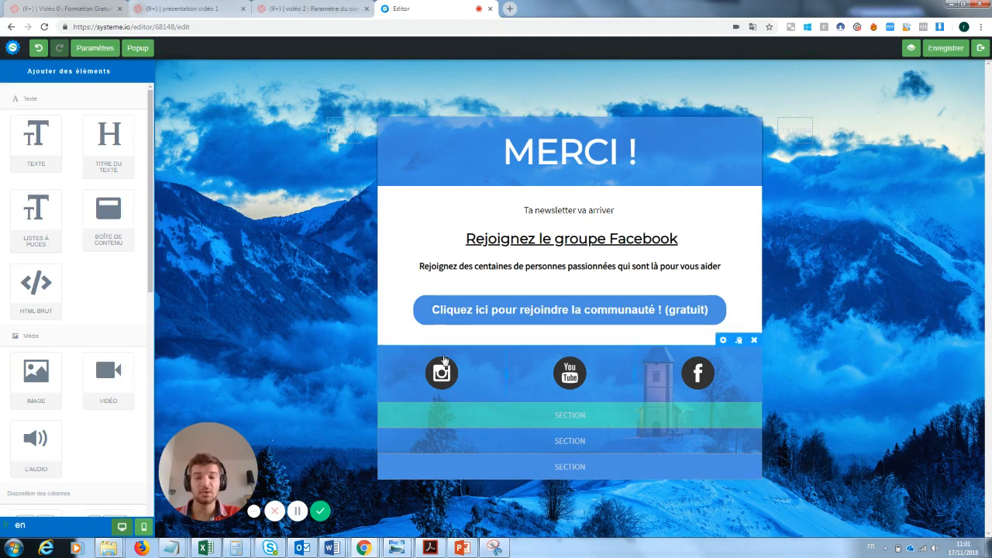
click(444, 358)
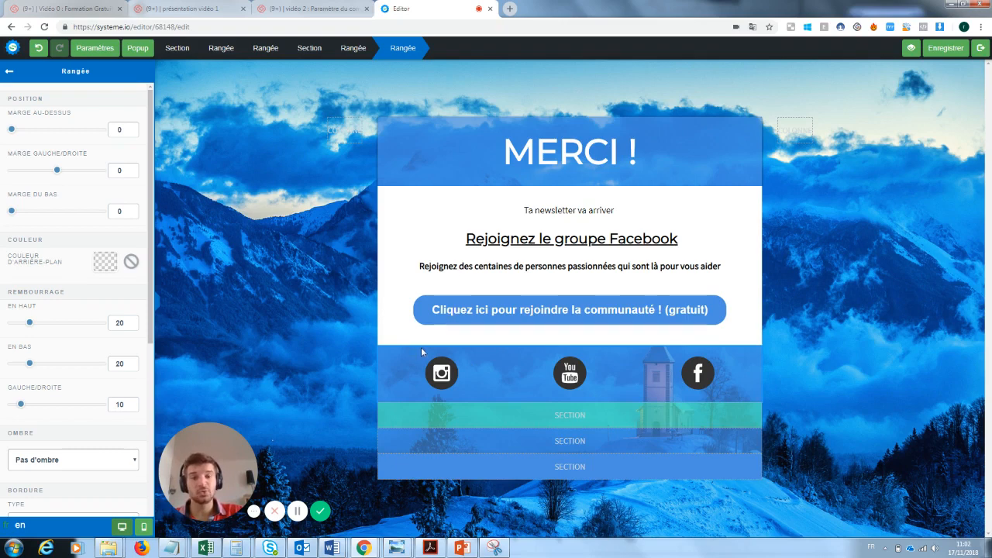
click(617, 319)
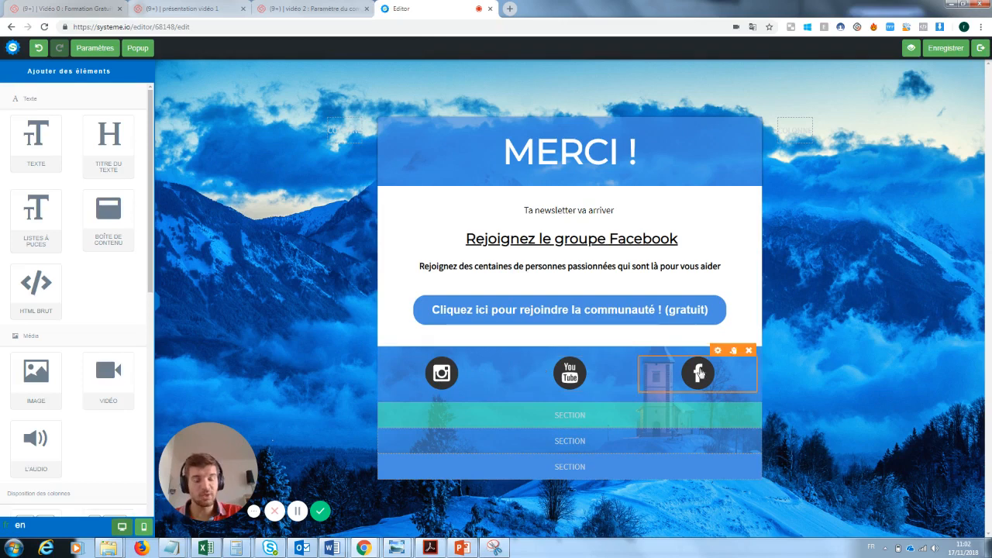
click(945, 58)
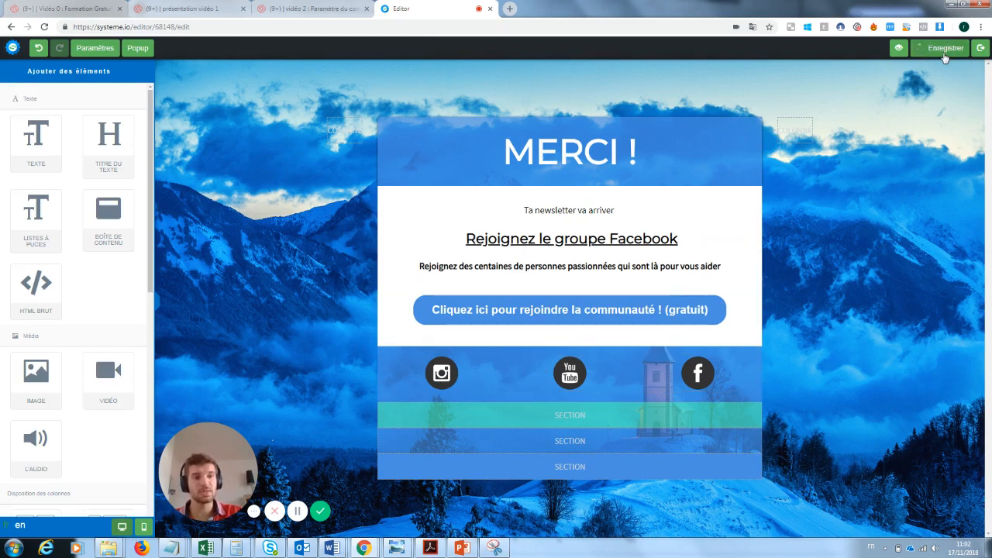
click(982, 49)
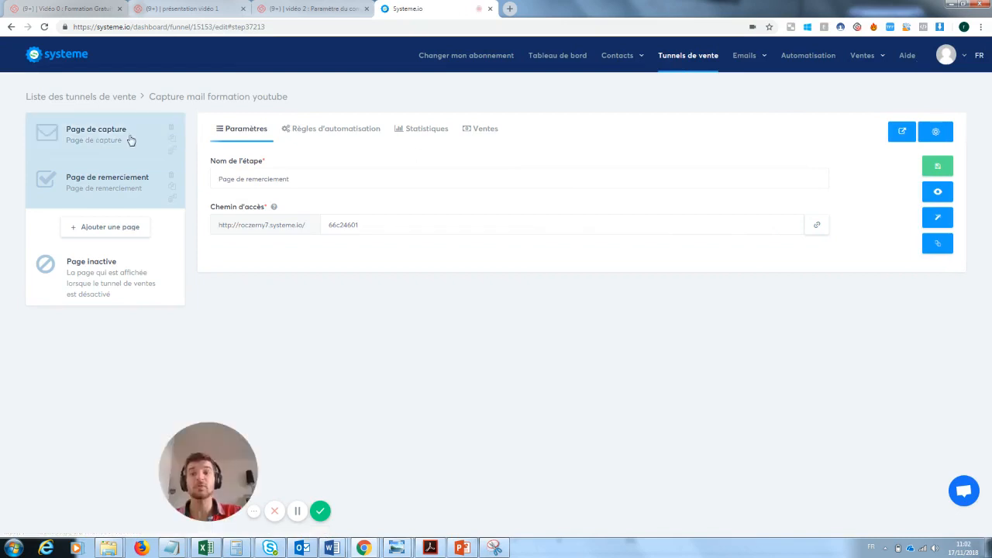
click(160, 137)
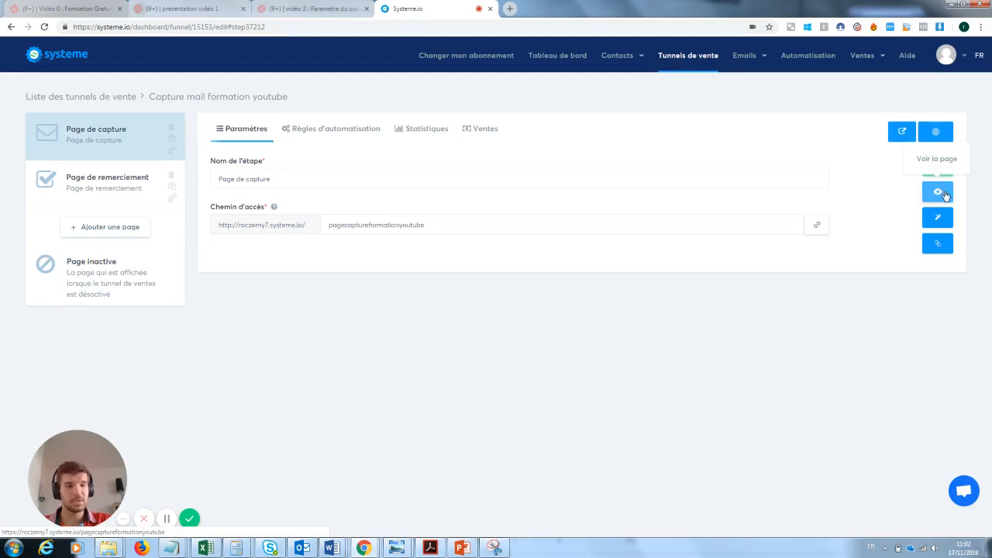
click(939, 193)
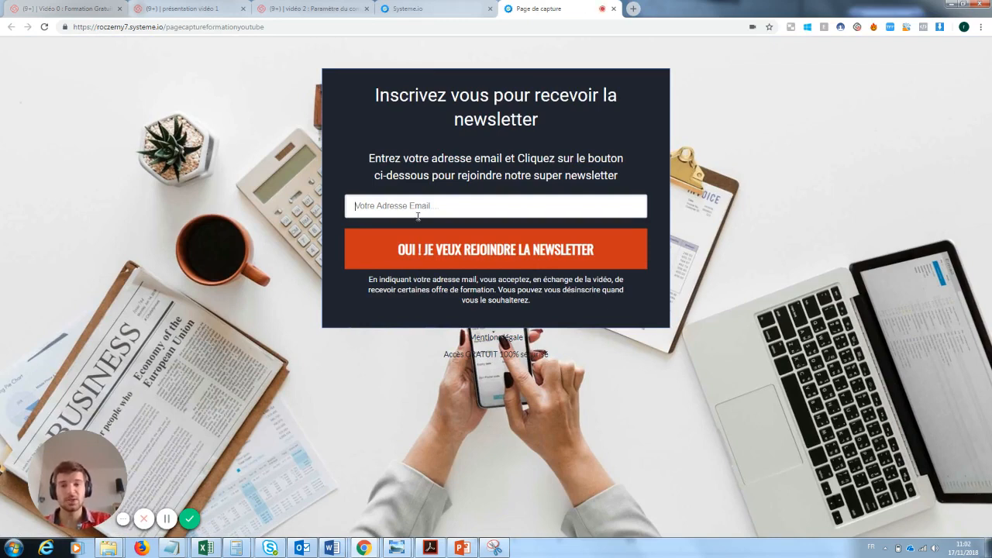
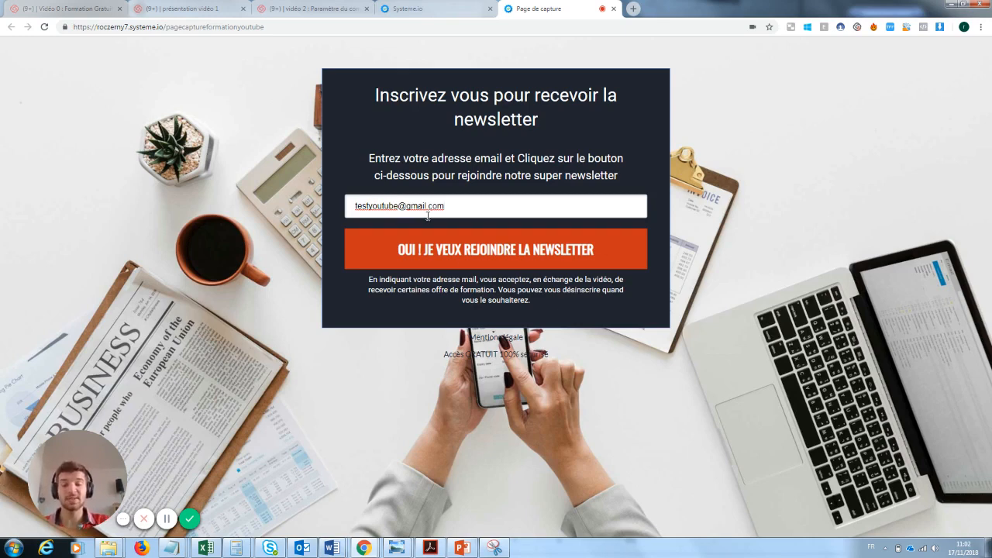
click(503, 252)
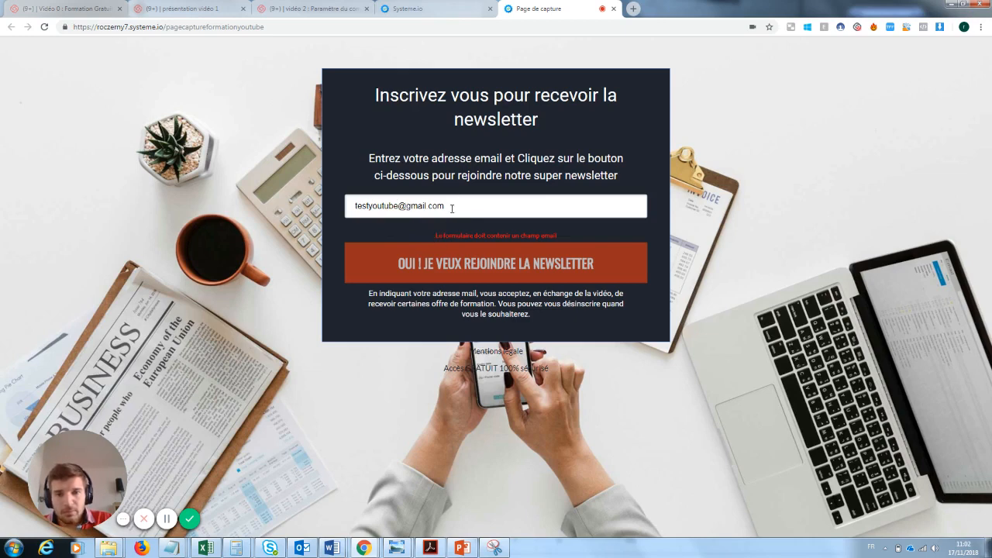
Step: Resubmit with a shortened test address, which fails for lack of an email field
drag(398, 205, 366, 204)
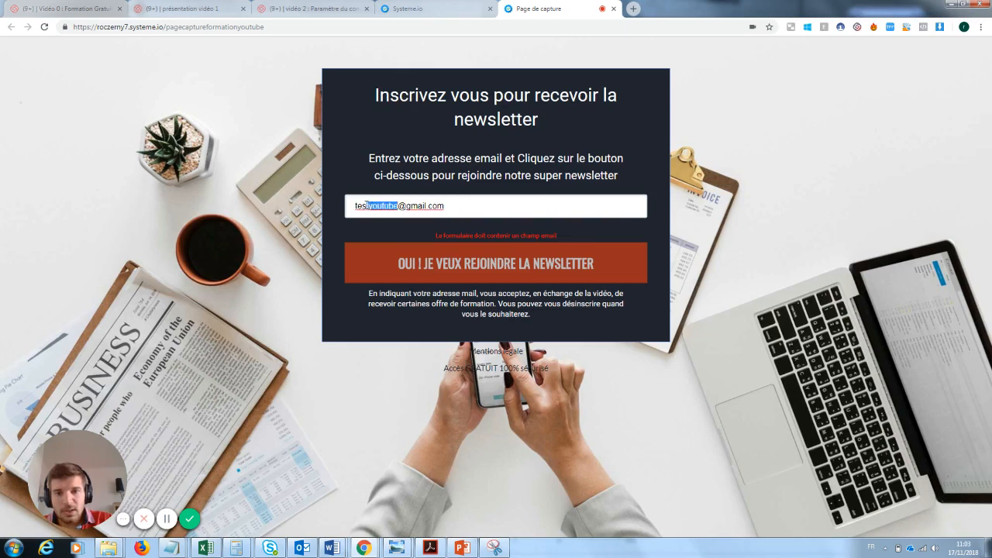
key(BackSpace)
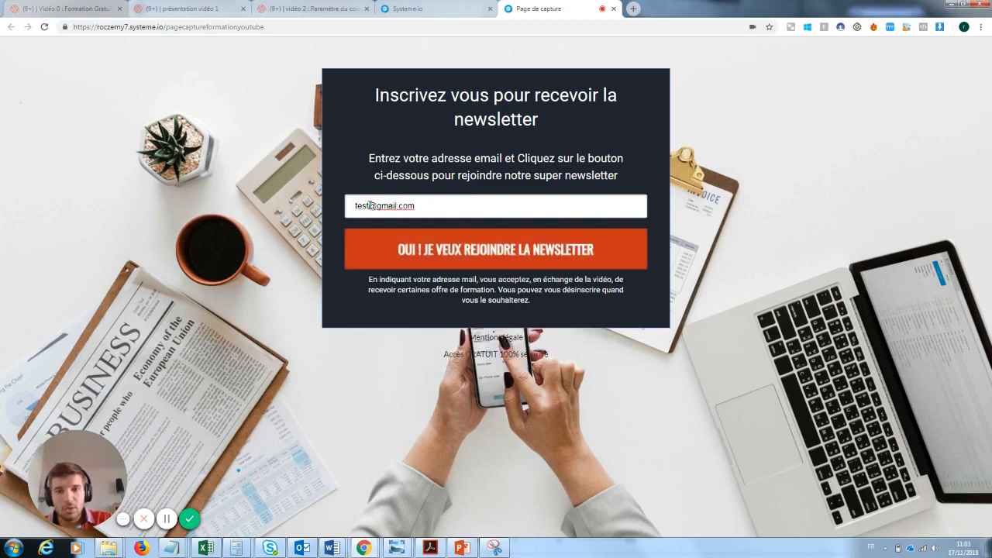
click(477, 249)
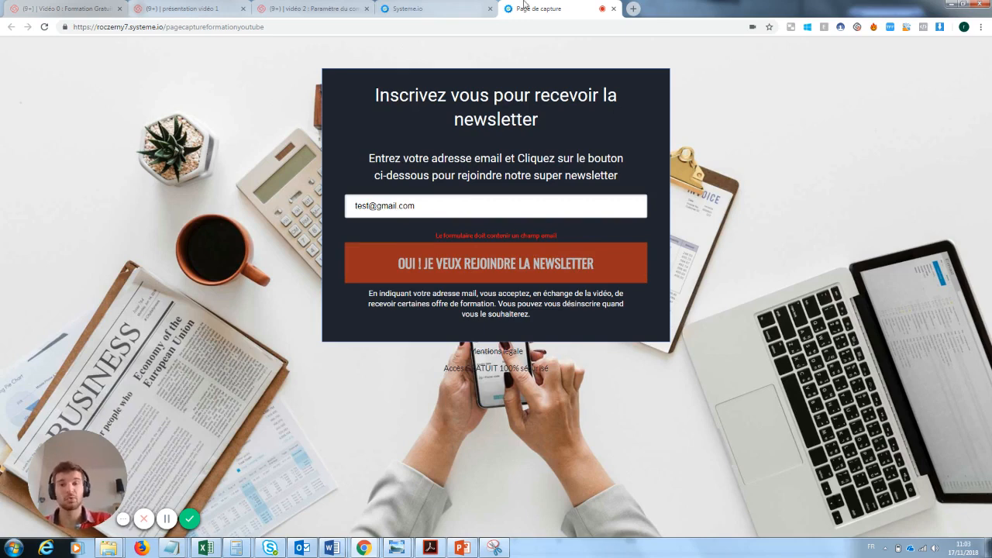
click(467, 5)
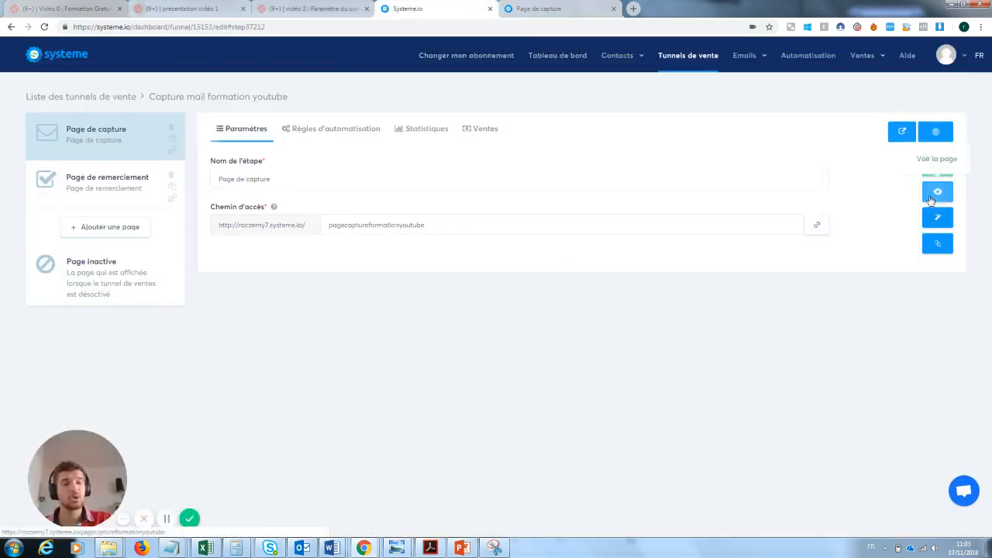
Step: Make the form input an Email-type field reading 'Rentre ton email ici :)' and save the page
click(939, 221)
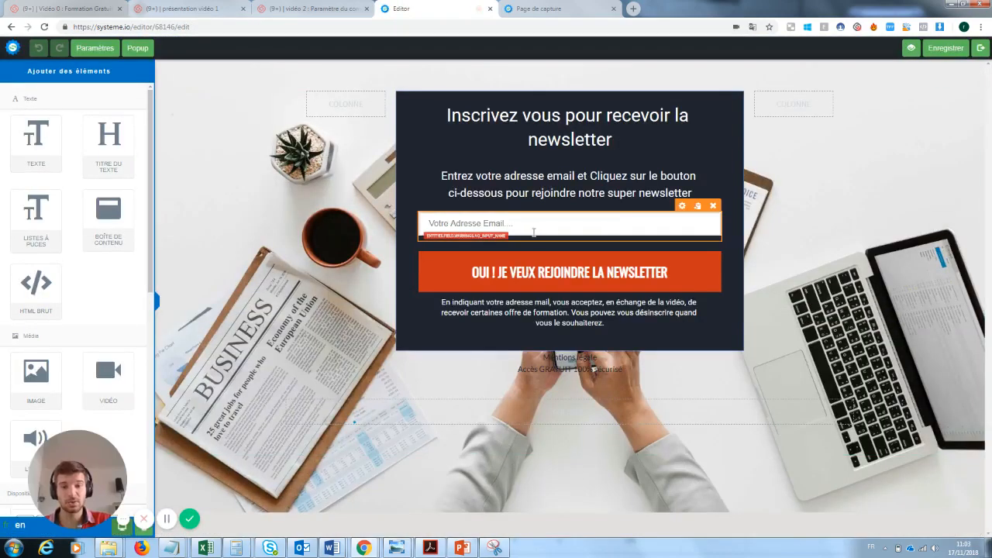
click(533, 231)
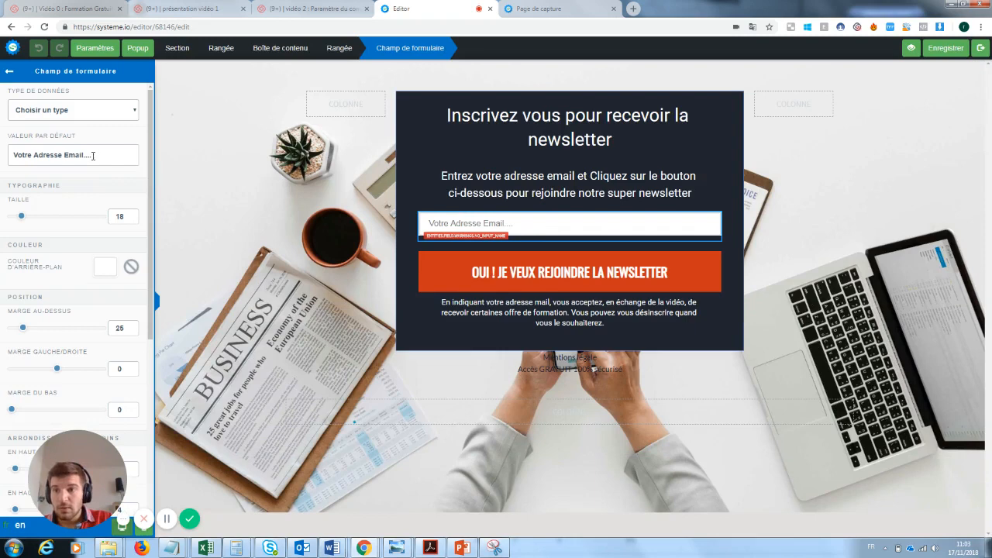
click(96, 113)
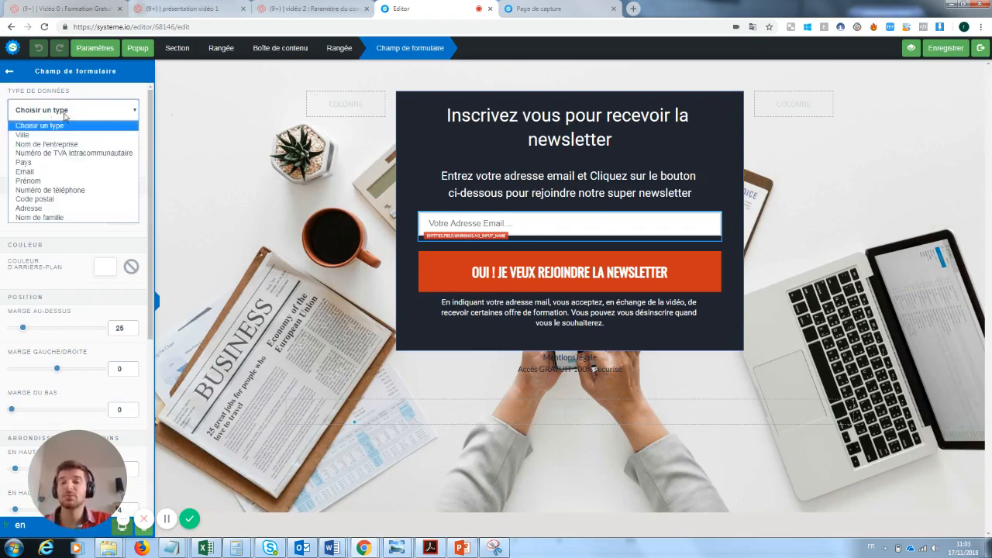
click(32, 172)
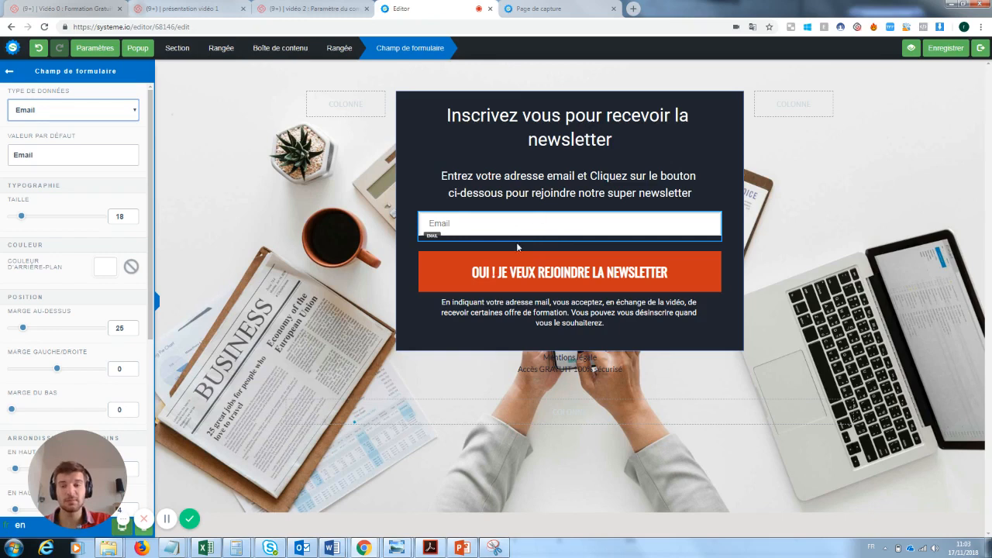
click(68, 110)
click(69, 110)
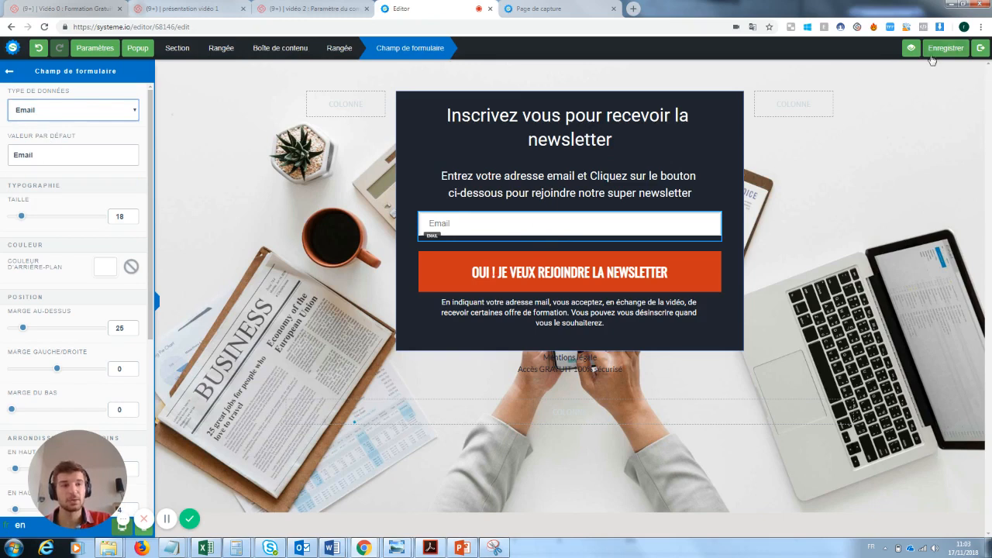
drag(33, 154, 2, 157)
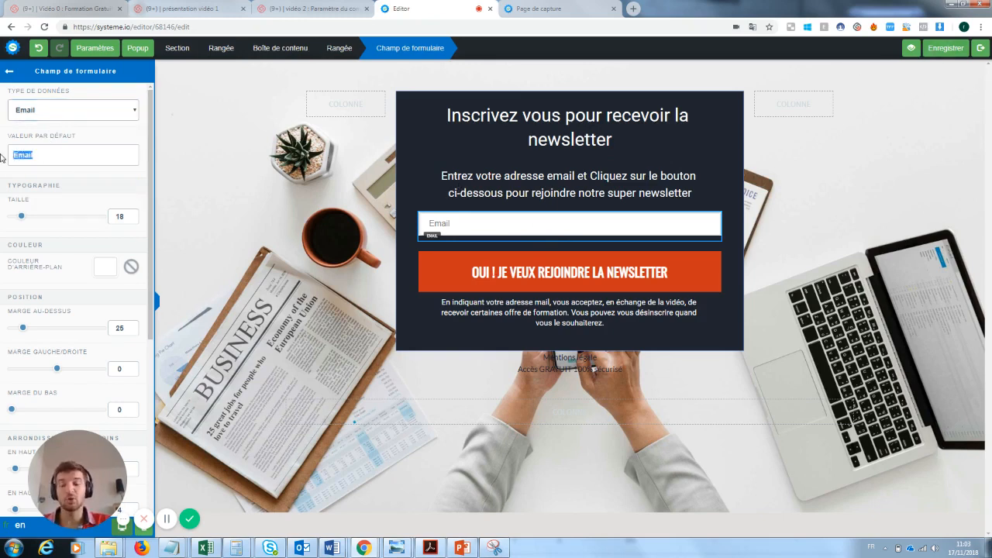
text(Rentre)
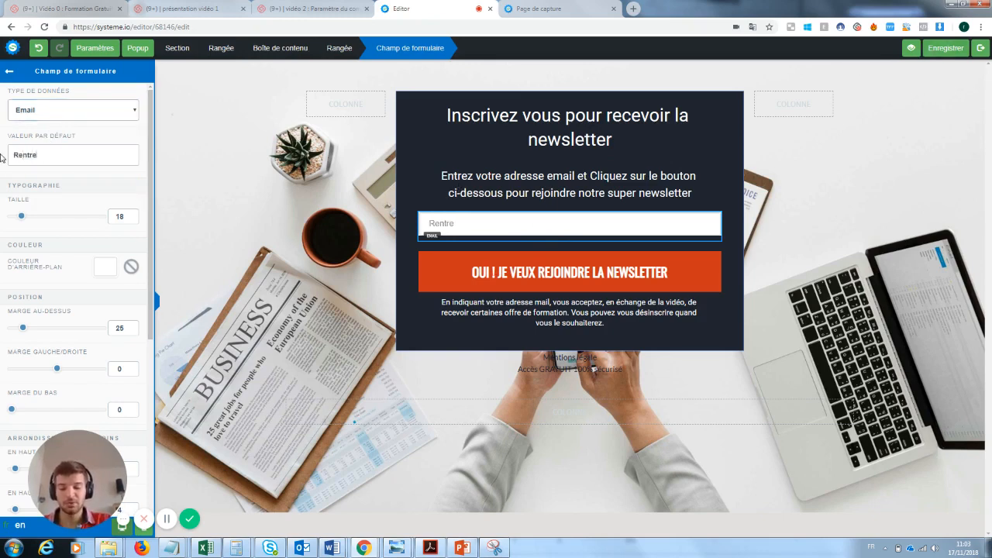
text( ton email ici :)
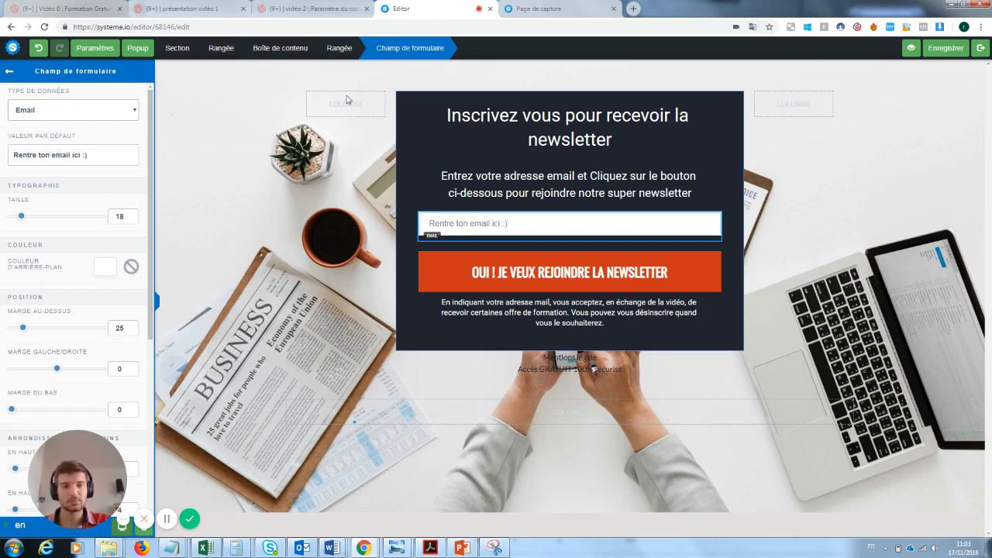
click(940, 52)
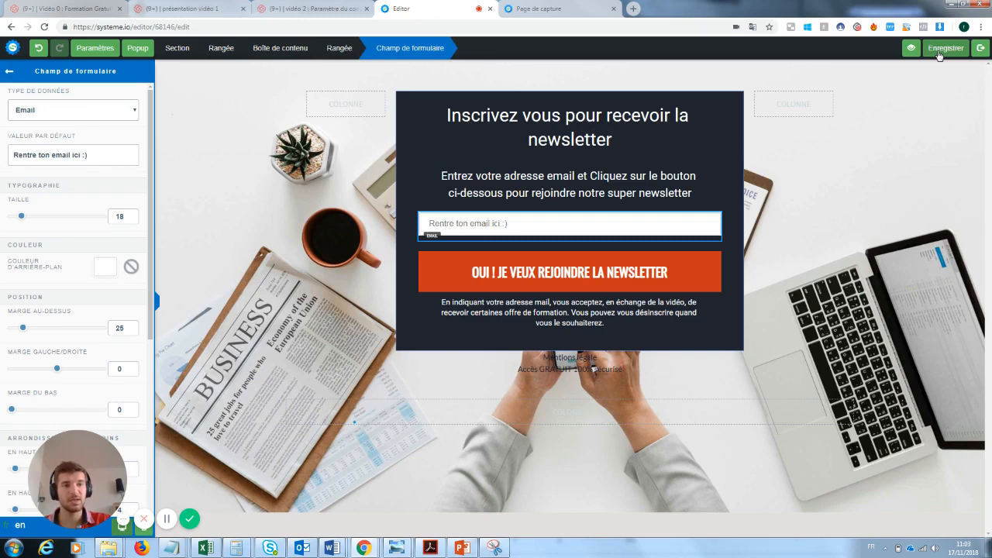
click(981, 50)
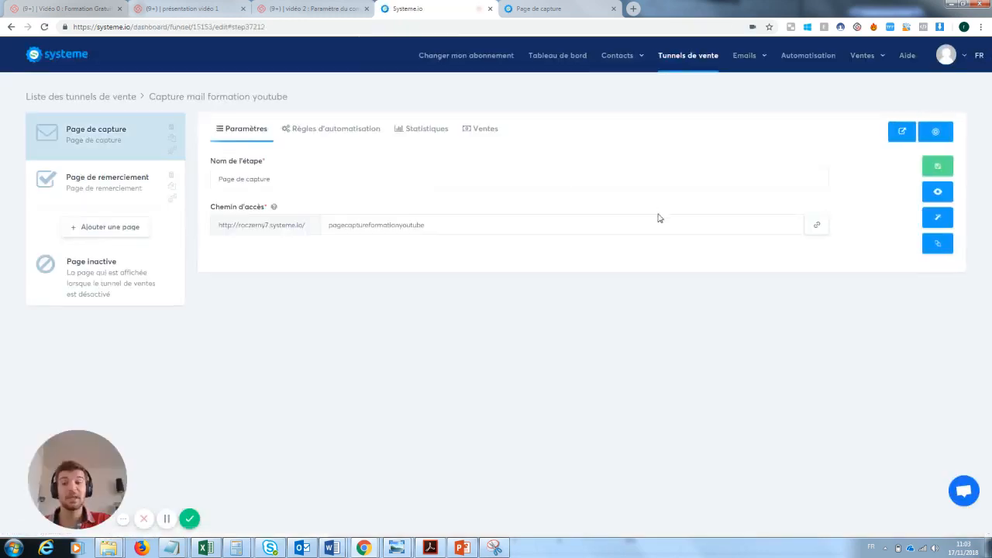
click(939, 193)
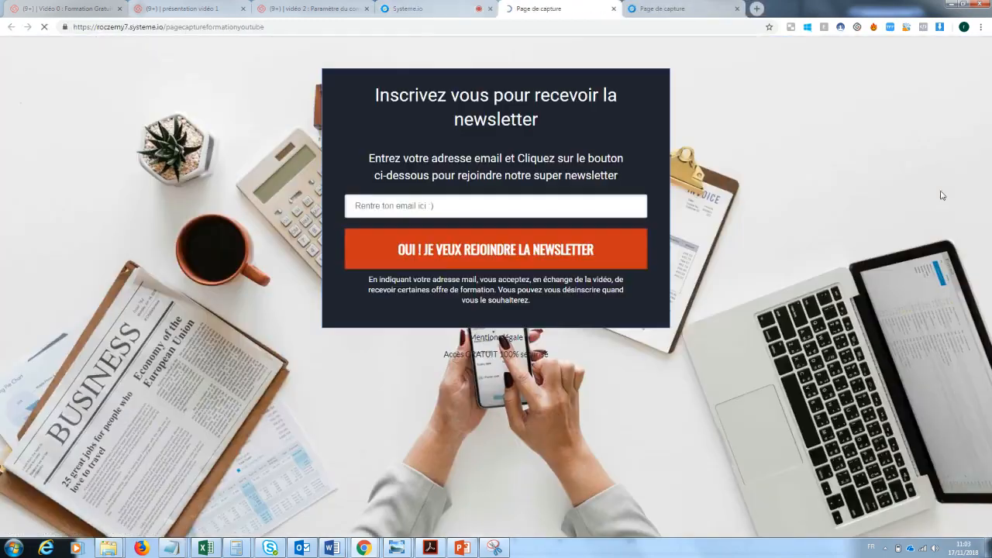
click(430, 200)
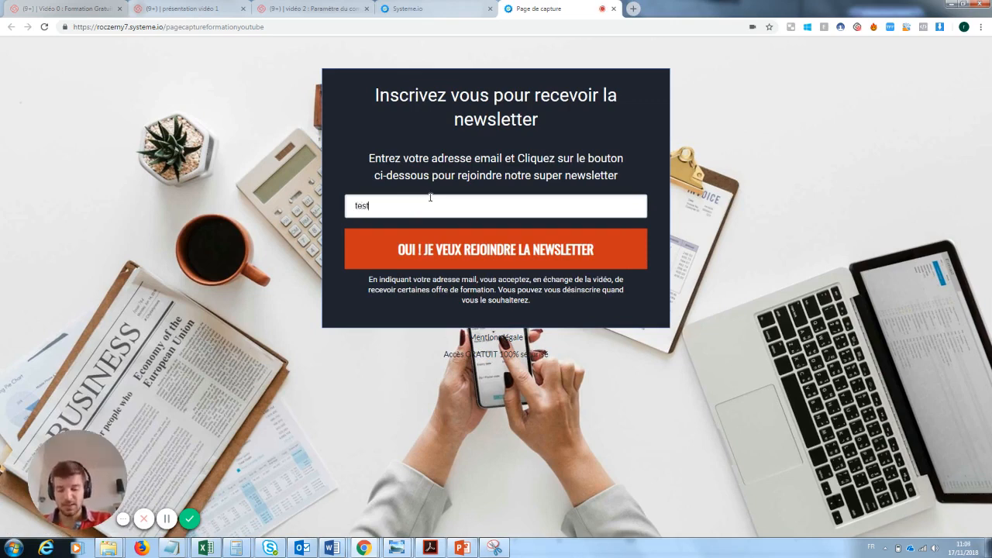
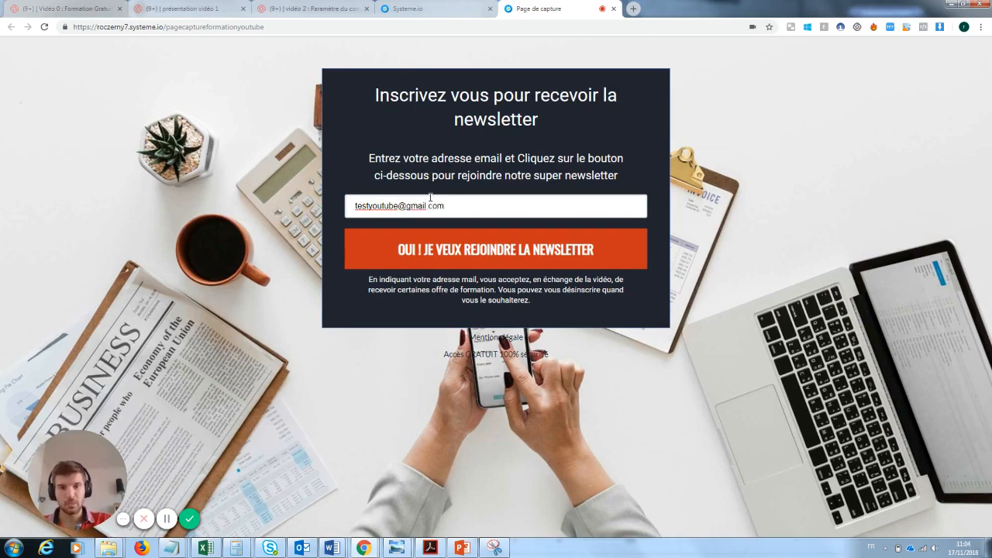
click(488, 249)
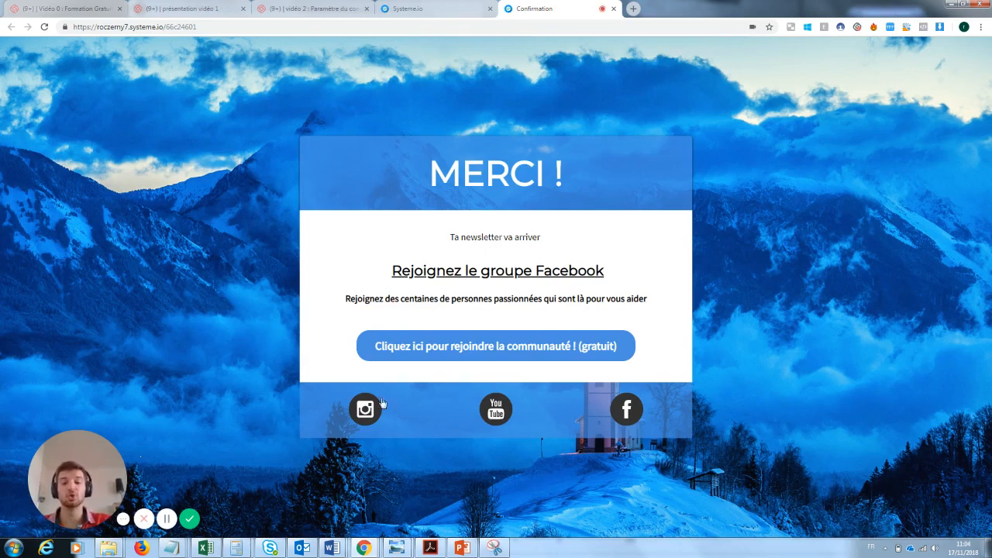
click(613, 8)
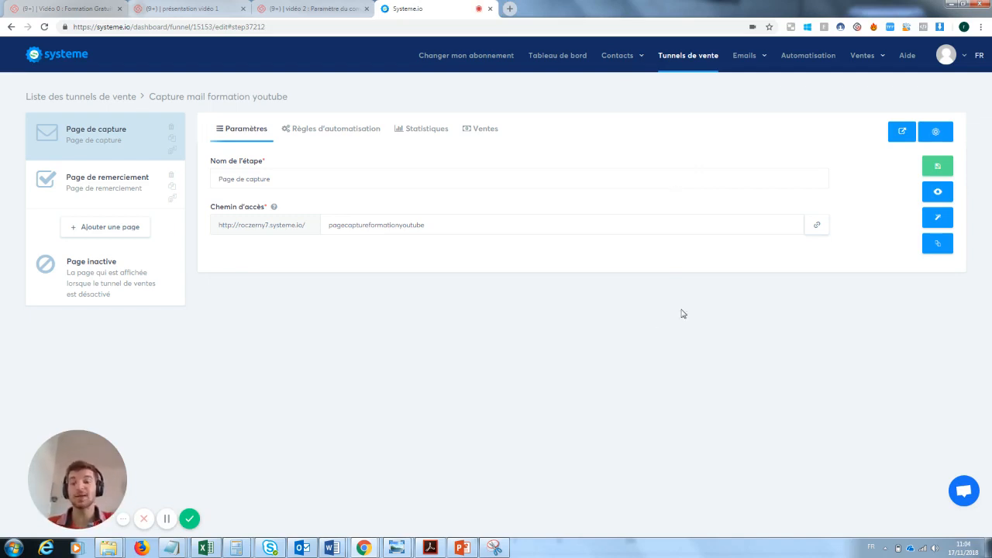
Step: Check the Contacts list for the test sign-up, then return to Tunnels de vente
mouse_move(615, 70)
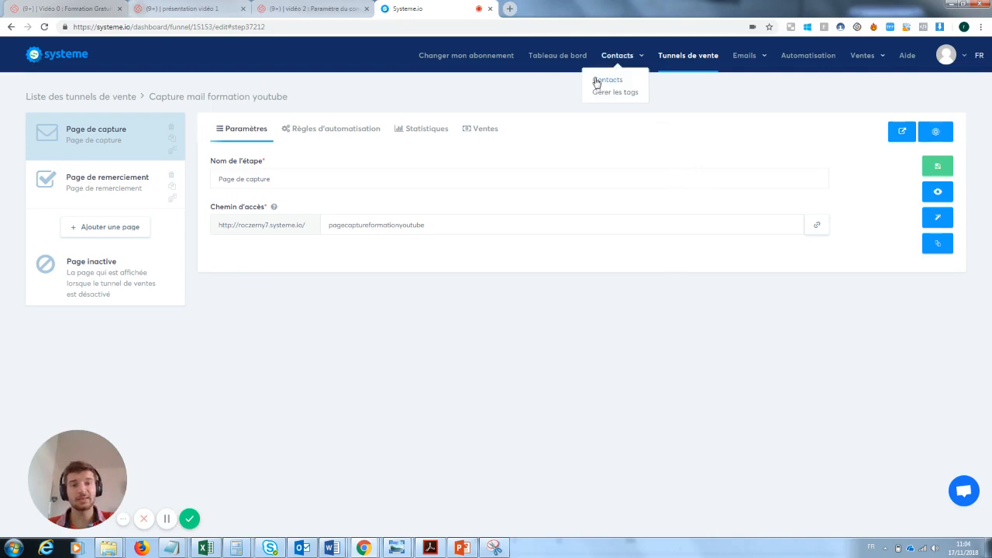
click(601, 81)
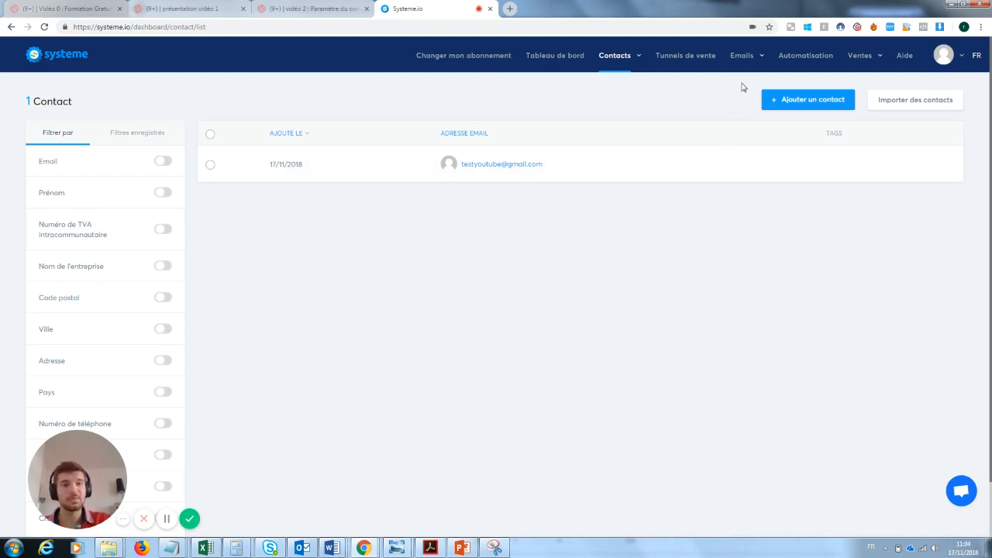
mouse_move(743, 57)
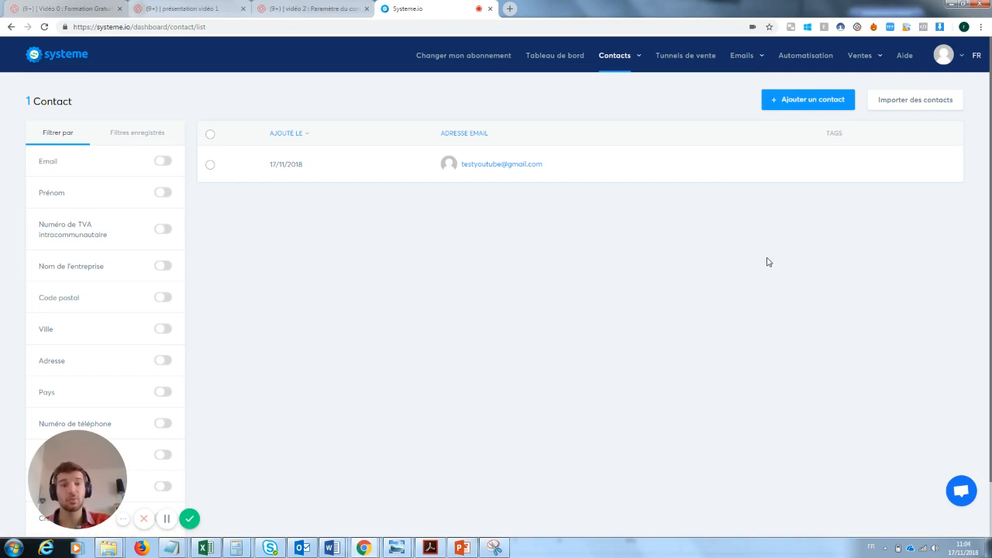
click(694, 58)
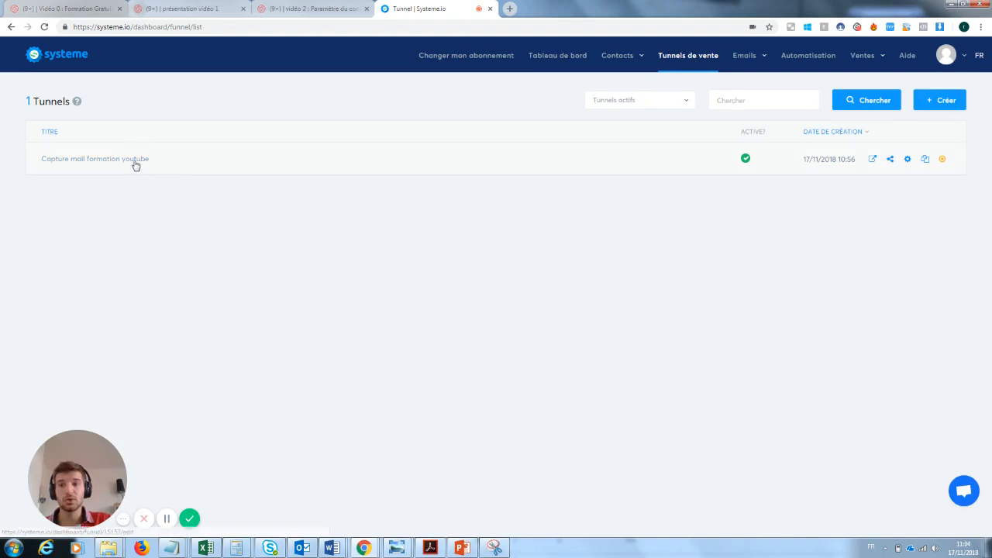
Step: Open the Capture mail formation youtube funnel's Règles d'automatisation with a Formulaire souscrit trigger
click(136, 163)
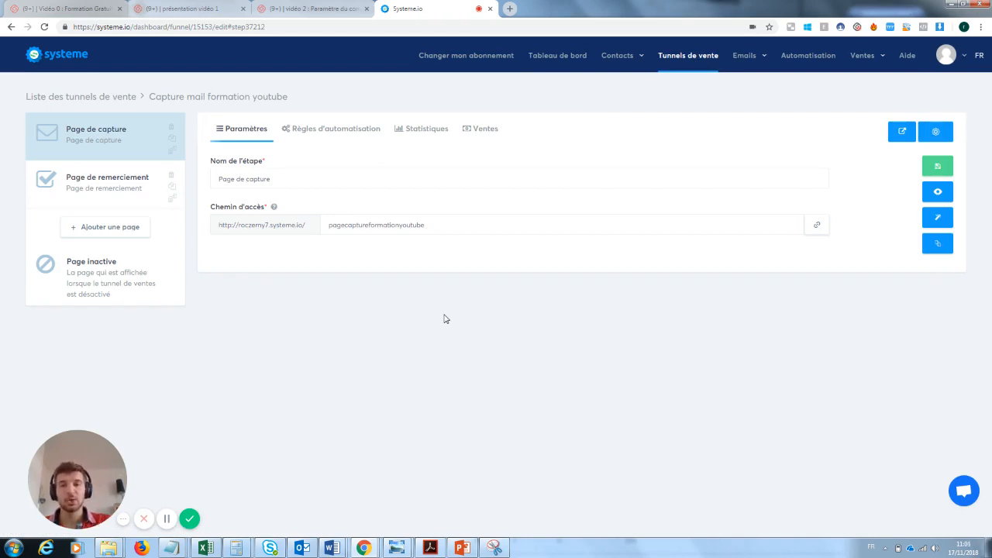
click(327, 131)
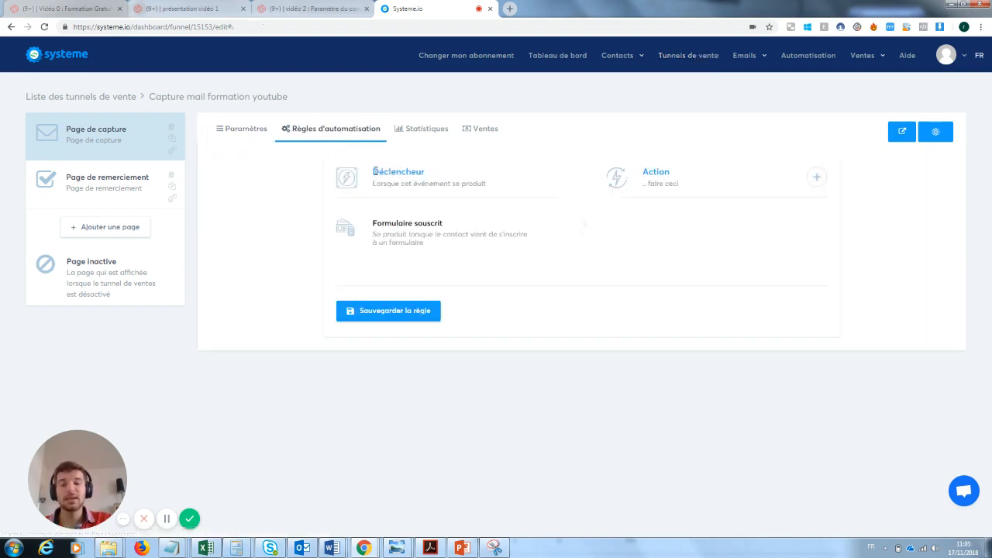
drag(376, 171, 491, 194)
click(439, 175)
click(421, 234)
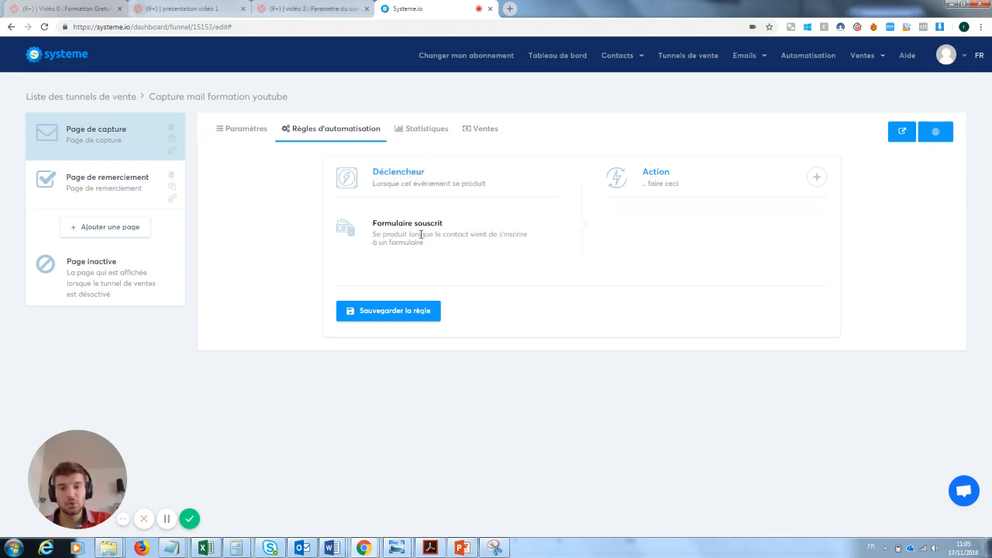
drag(454, 224, 383, 226)
click(375, 232)
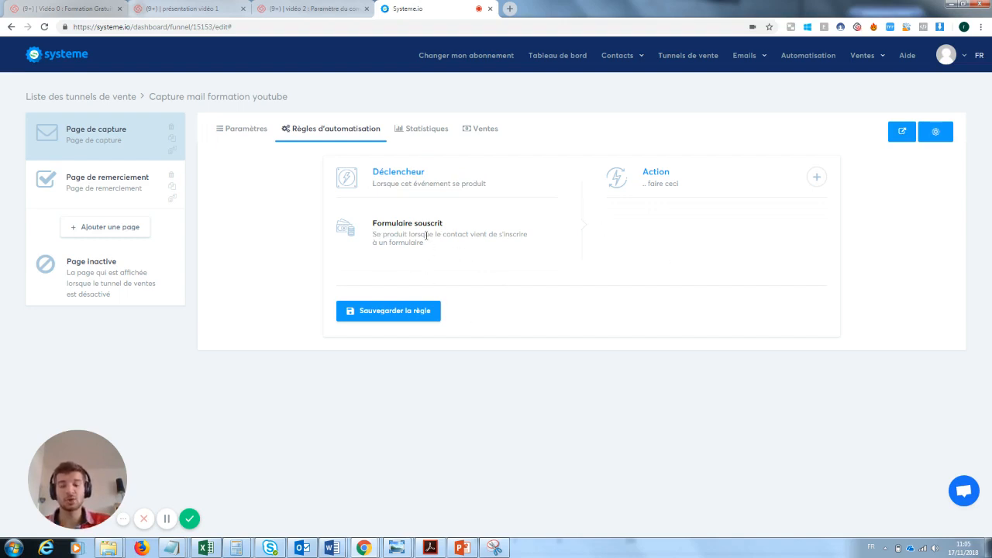
Step: Add an Envoyer un email action to the rule, leaving its email editor unchanged
click(817, 177)
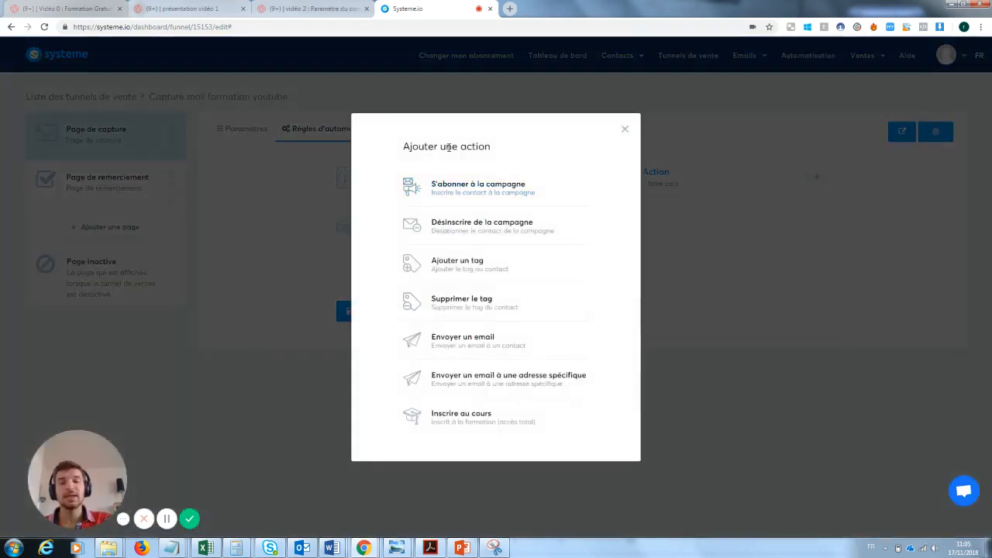
click(469, 342)
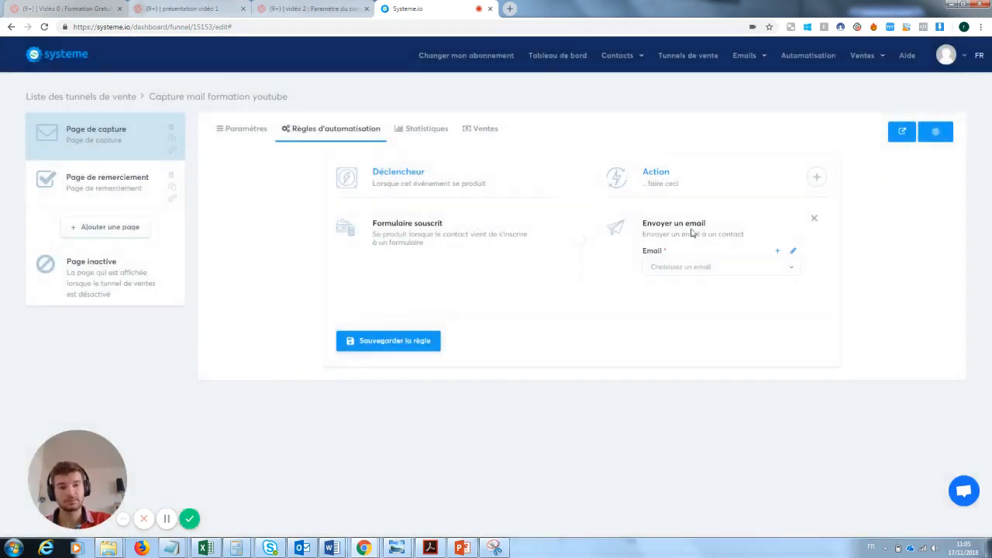
click(793, 254)
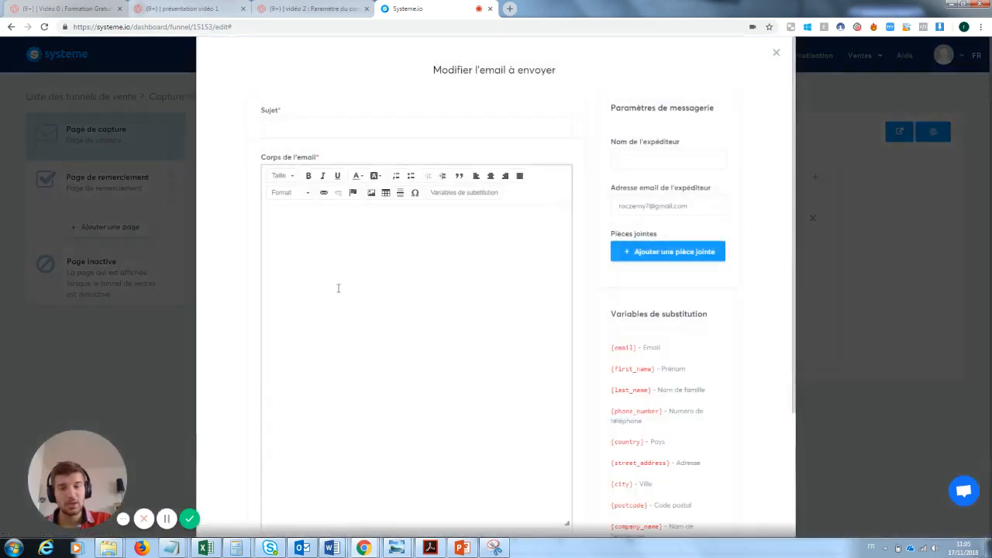
click(339, 270)
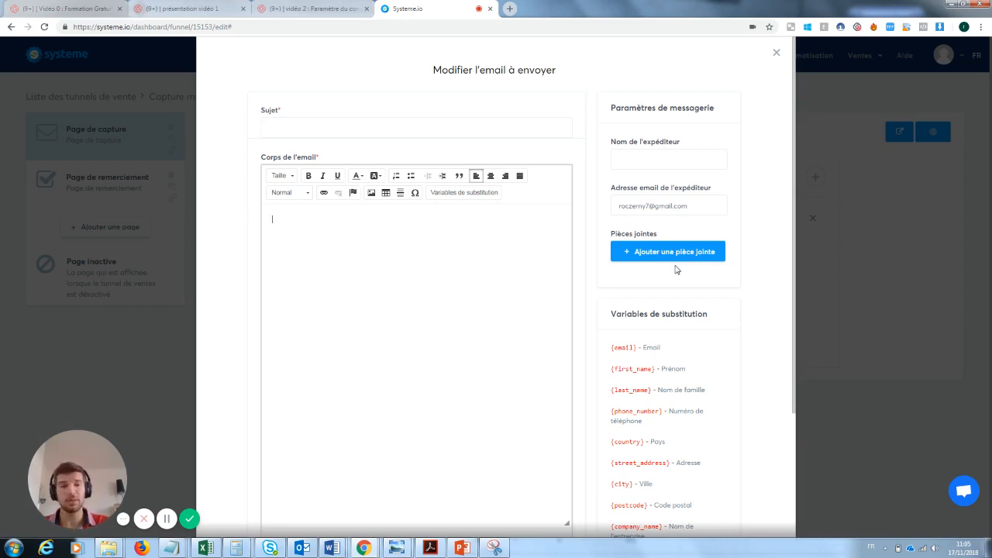
click(775, 52)
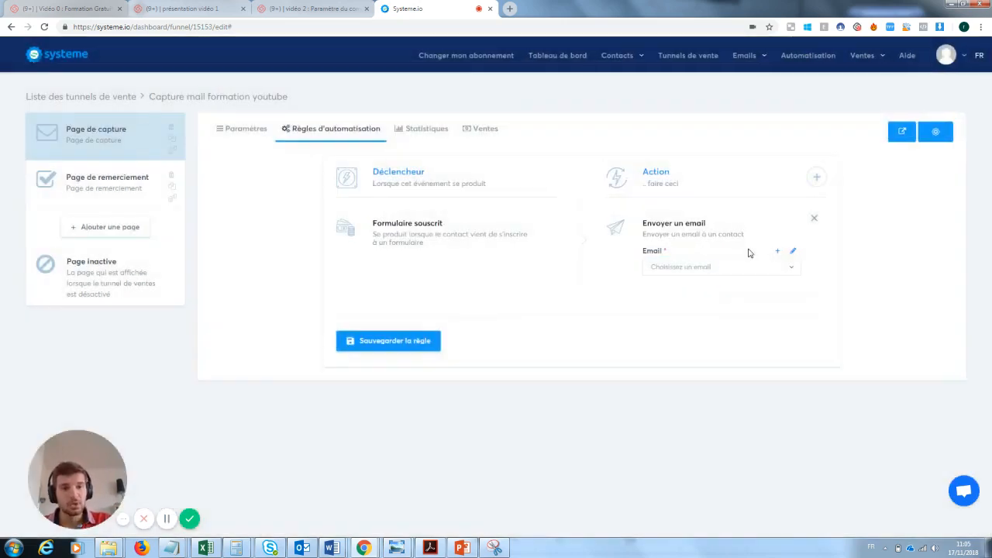
Step: Replace the email action with Ajouter un tag, then go to Contacts > Gérer les tags
click(813, 219)
click(815, 178)
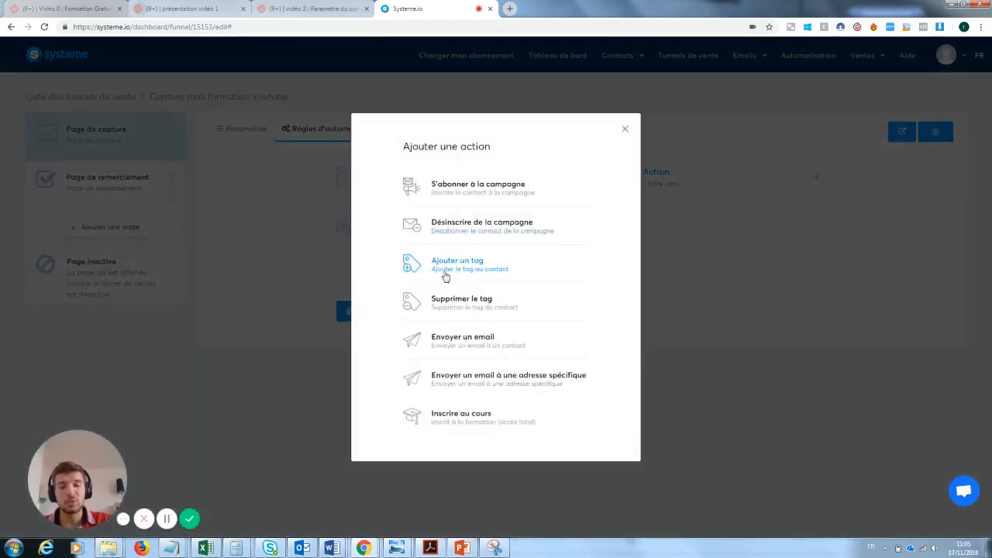
click(469, 272)
click(680, 267)
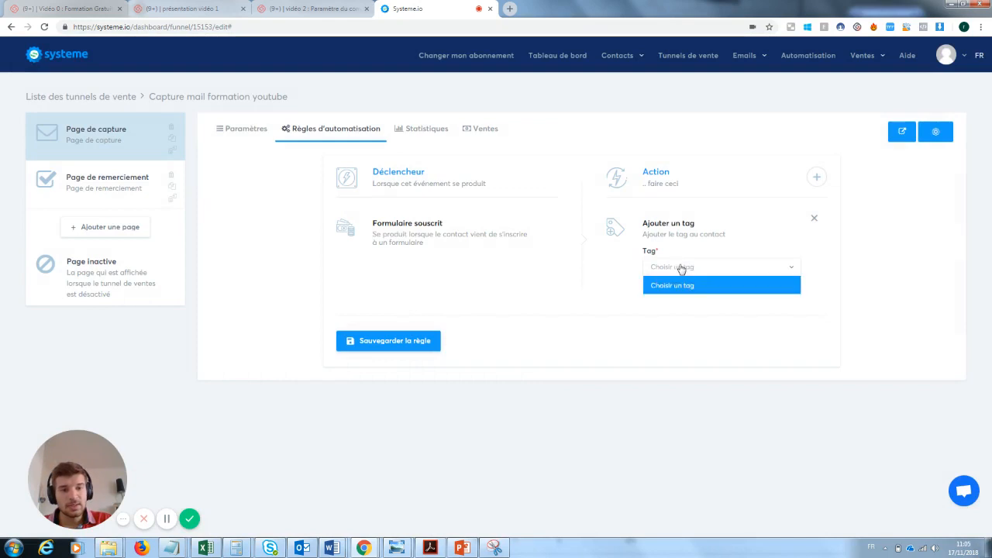
click(682, 270)
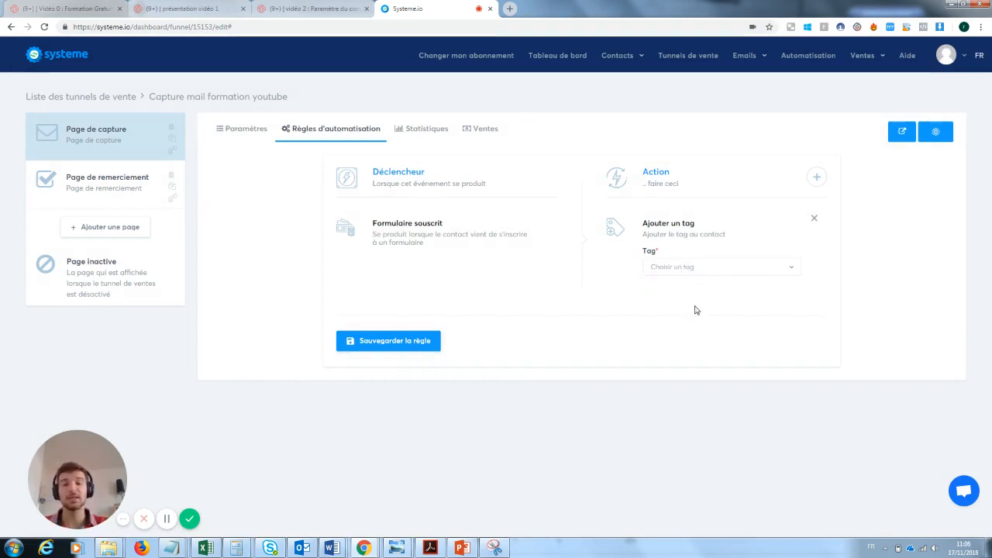
mouse_move(628, 59)
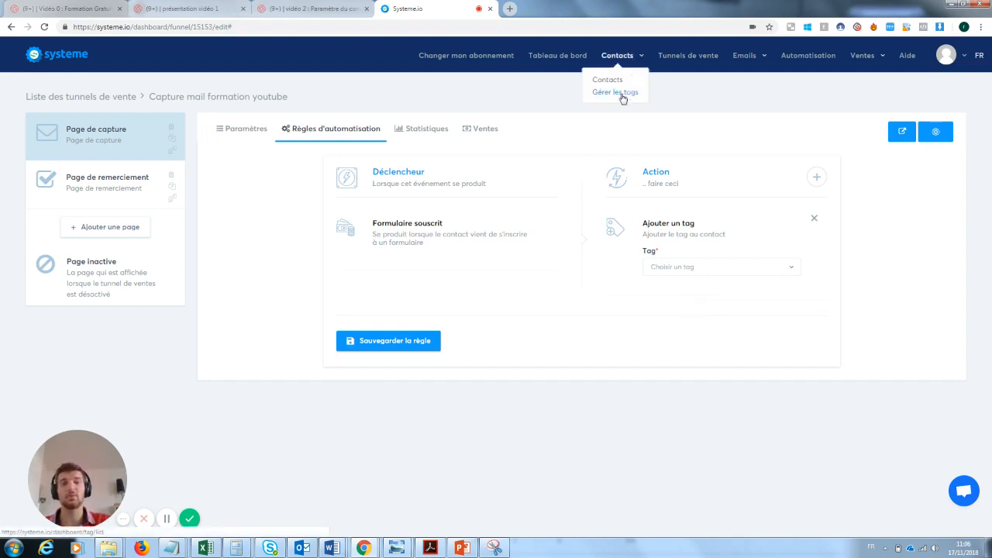
click(621, 97)
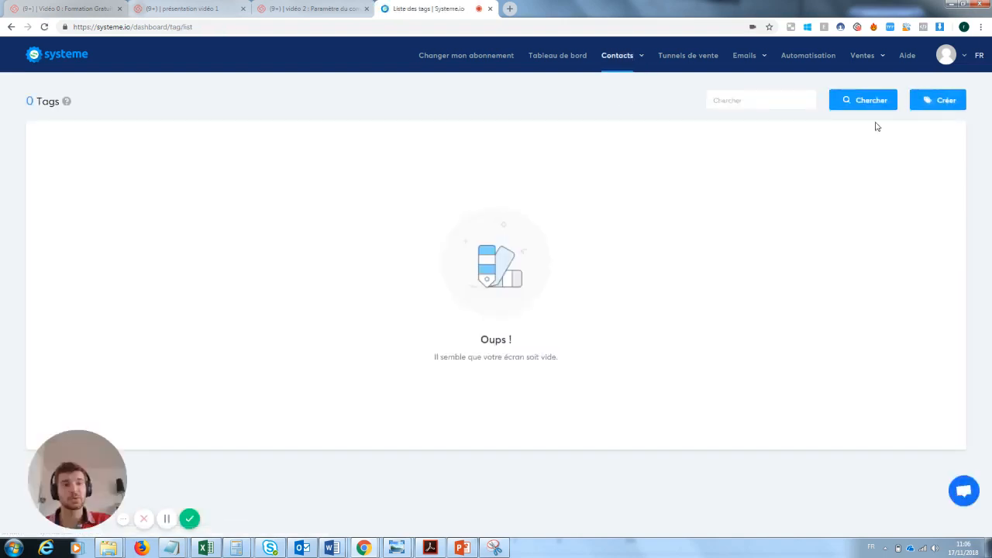
Step: Create the tag 'inscrit à la newsletetr test', dropping 'Prospect' to fit 32 characters
click(940, 97)
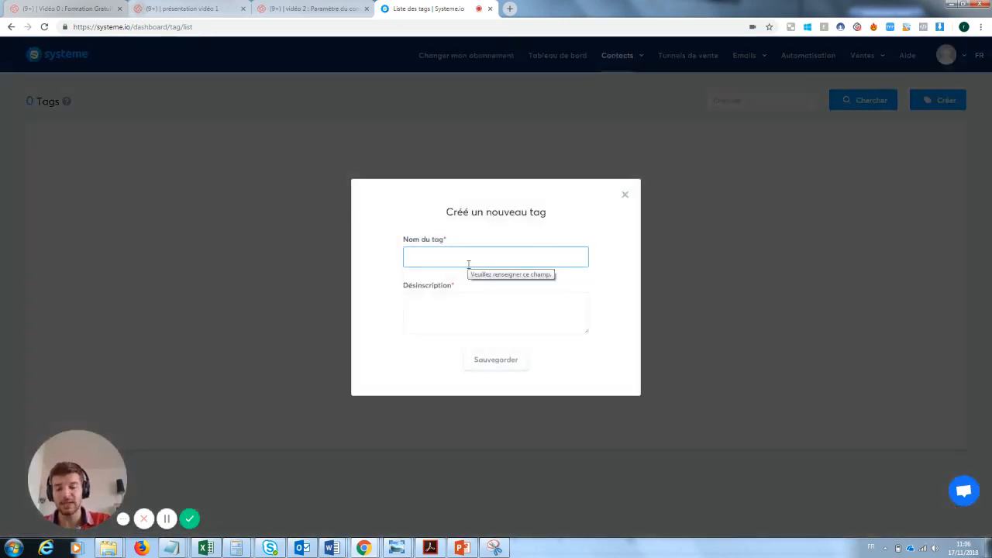
text(Prospe)
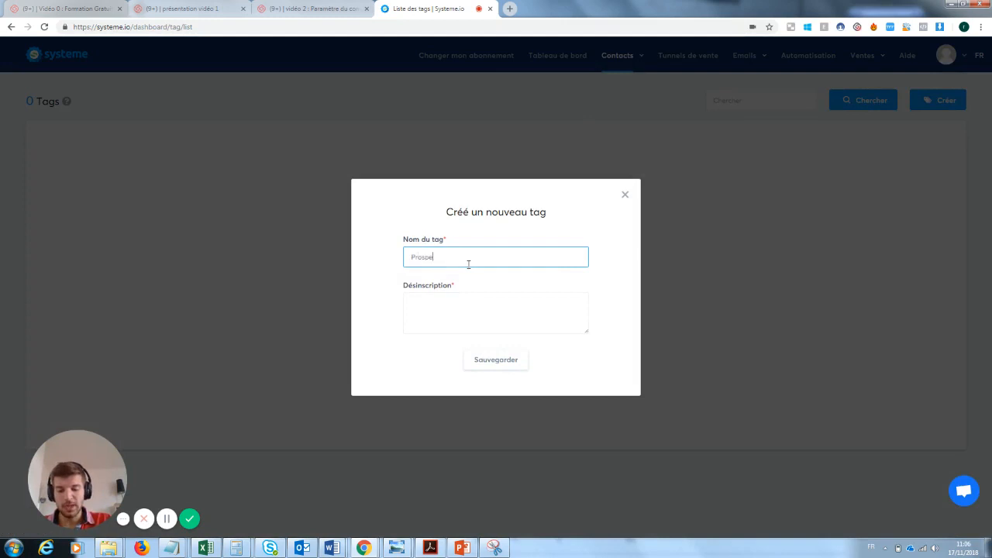
text(ct inscrit)
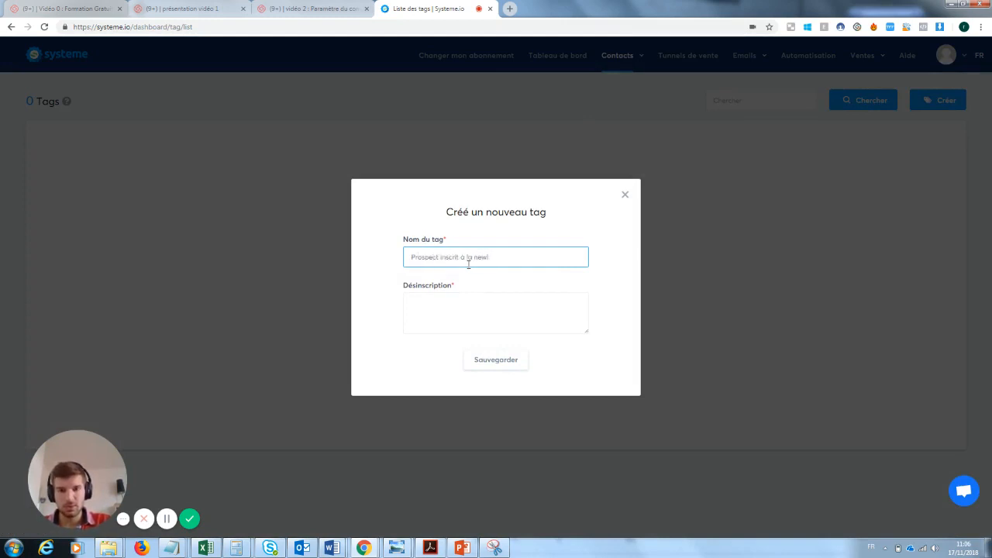
text( à la newsletter test)
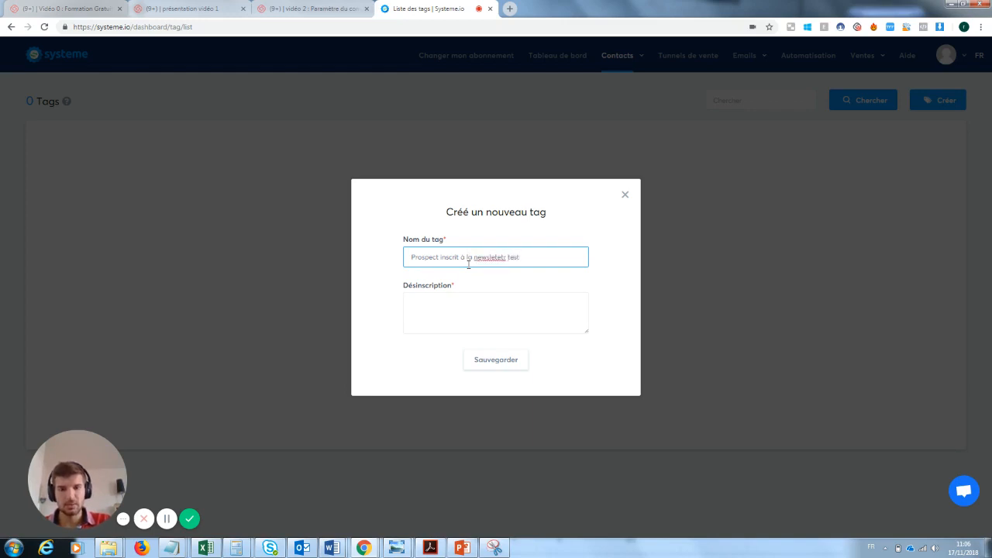
click(456, 296)
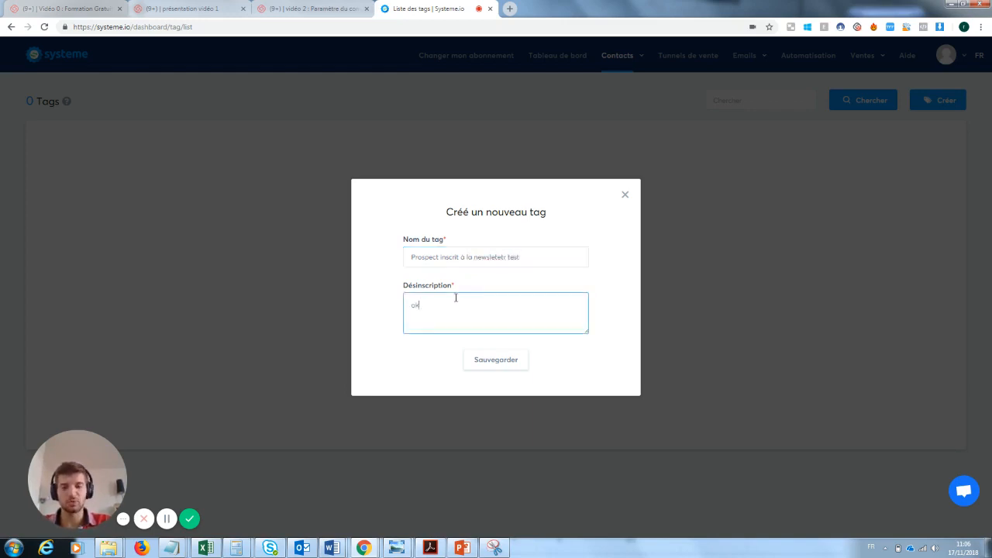
click(514, 370)
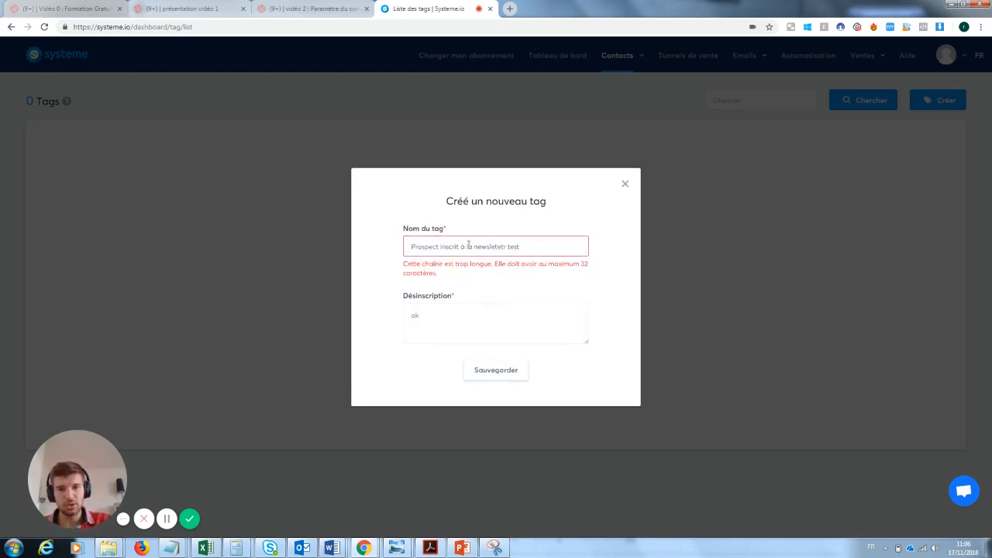
double_click(437, 246)
key(BackSpace)
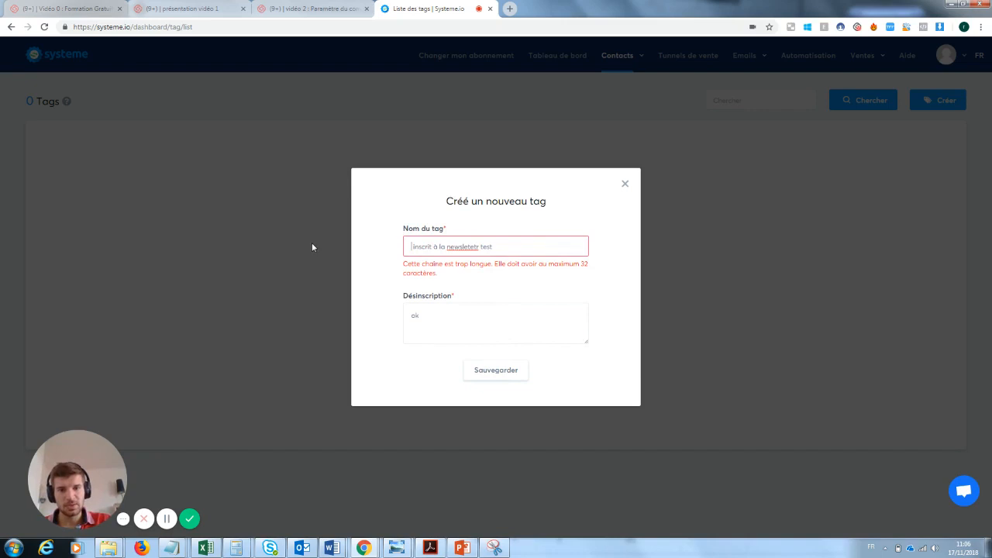
drag(479, 247, 465, 246)
key(Return)
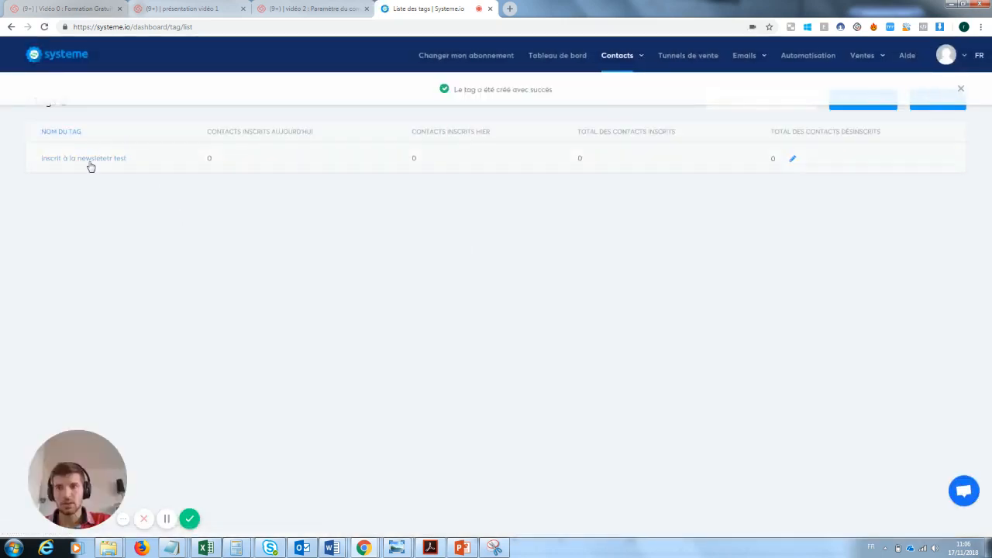
Step: Open the automation rules of the Capture mail formation youtube funnel
mouse_move(758, 64)
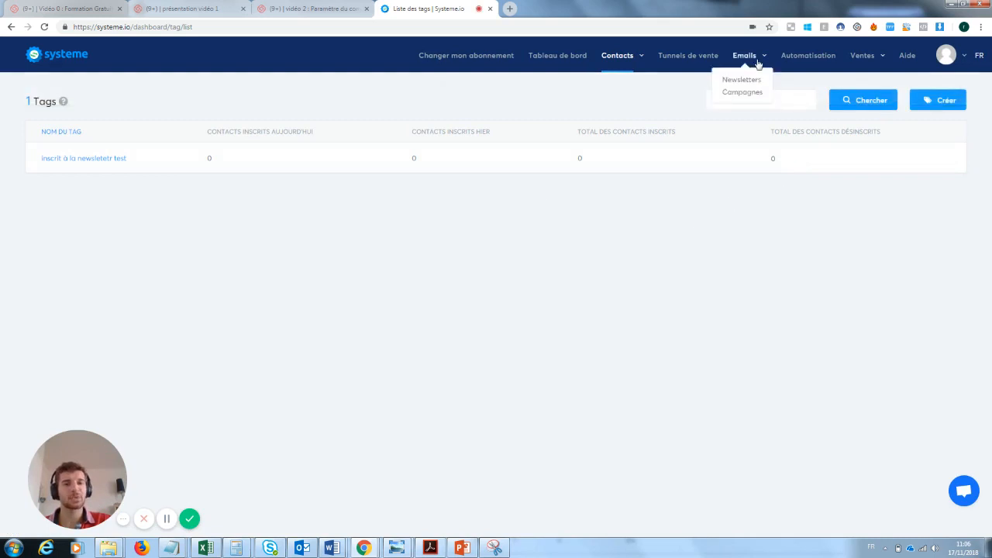
click(705, 57)
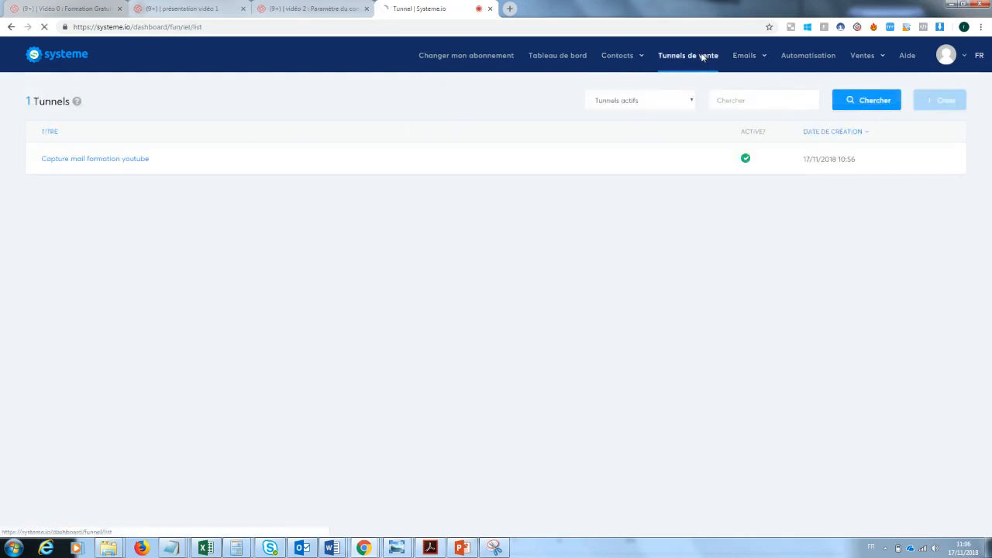
click(139, 160)
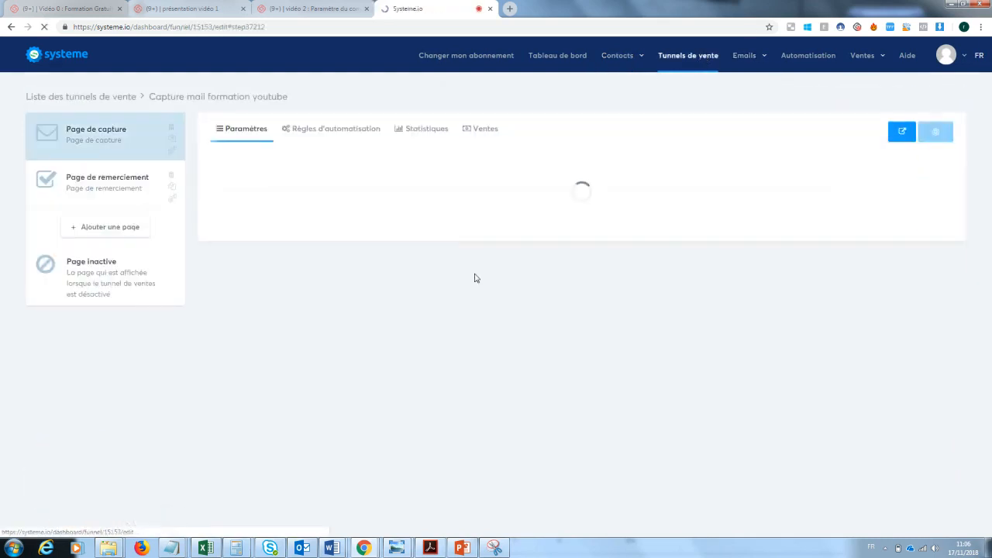
click(324, 132)
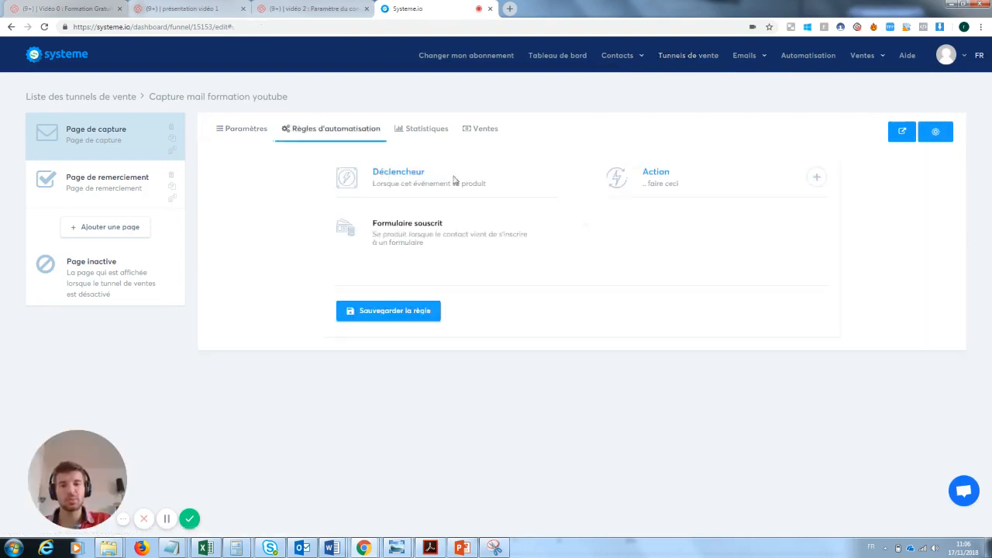
Step: Add a rule action tagging contacts 'inscrit à la newsletetr test', plus an Envoyer un email action
click(816, 178)
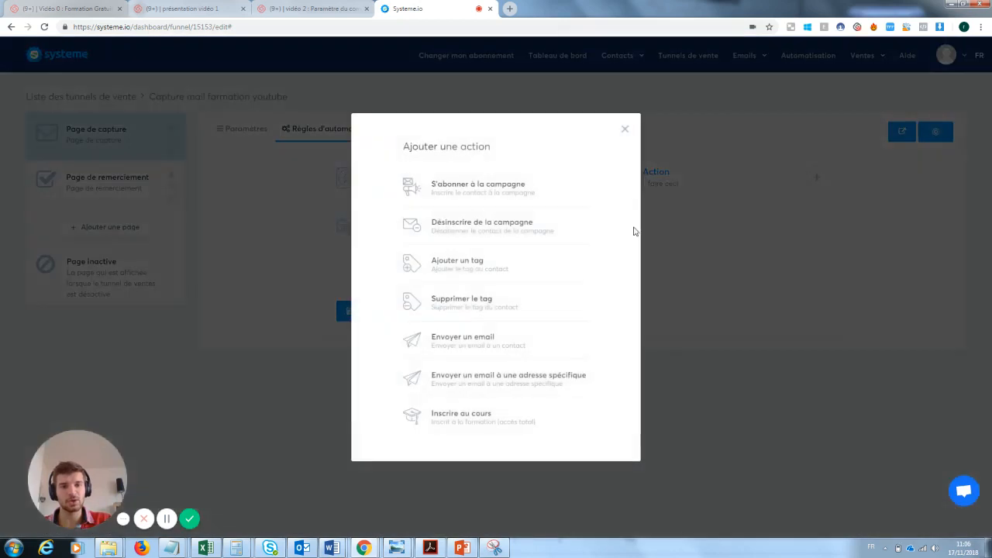
click(488, 271)
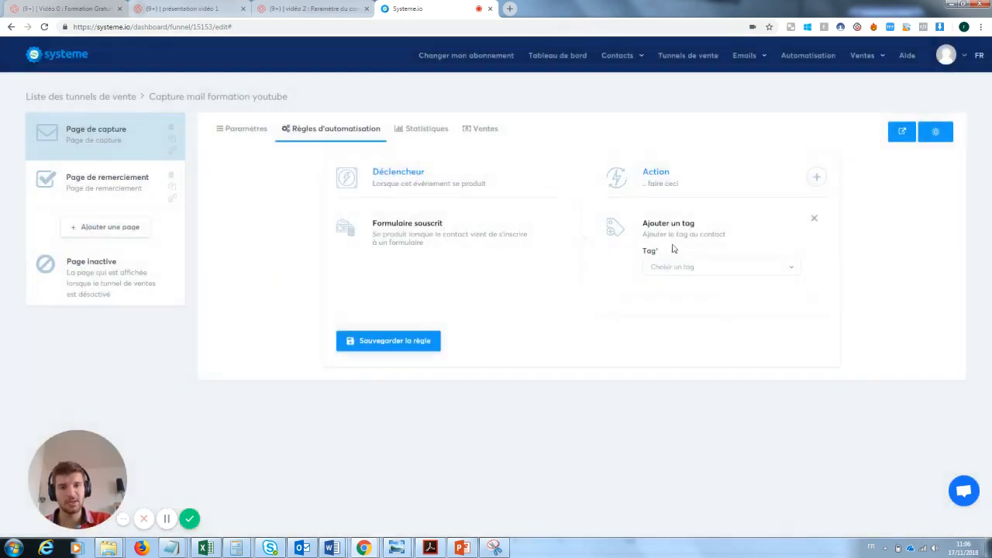
click(678, 267)
click(685, 310)
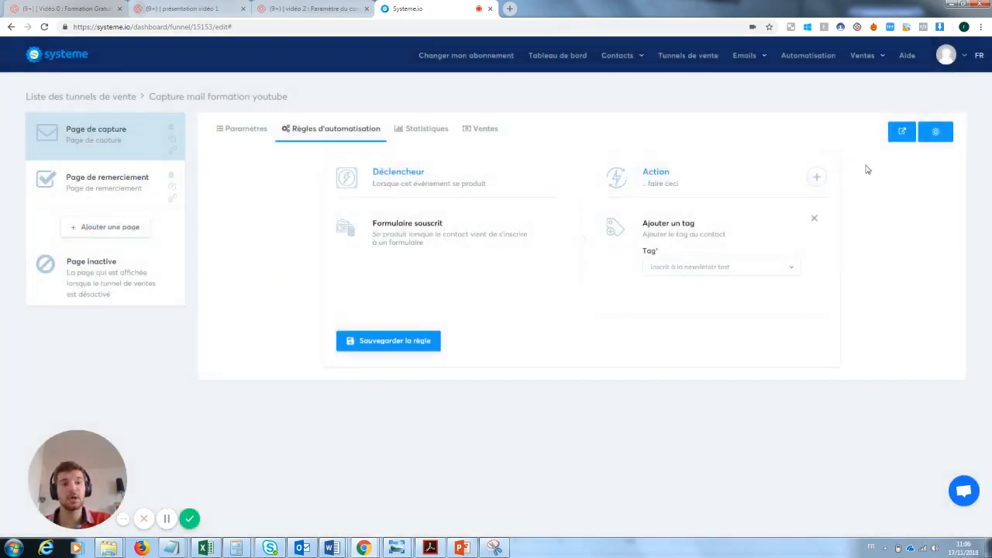
click(816, 177)
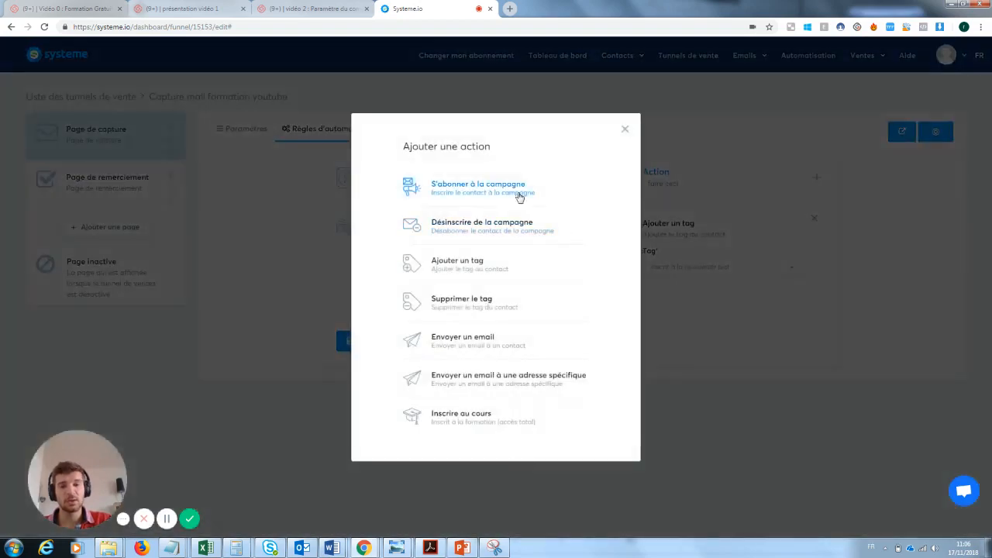
click(470, 346)
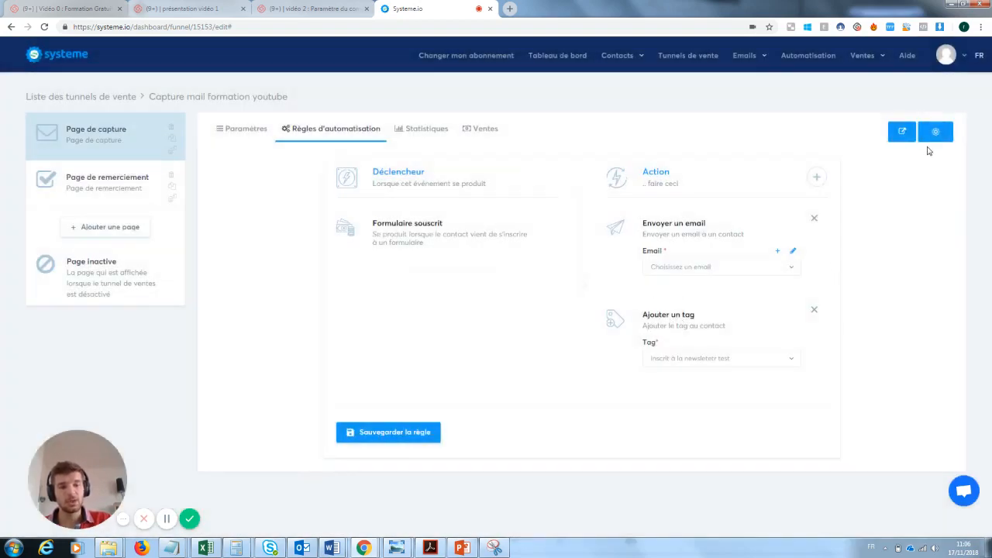
Step: Remove the Envoyer un email action, save the rule with only the tag action, and open Newsletters
click(397, 433)
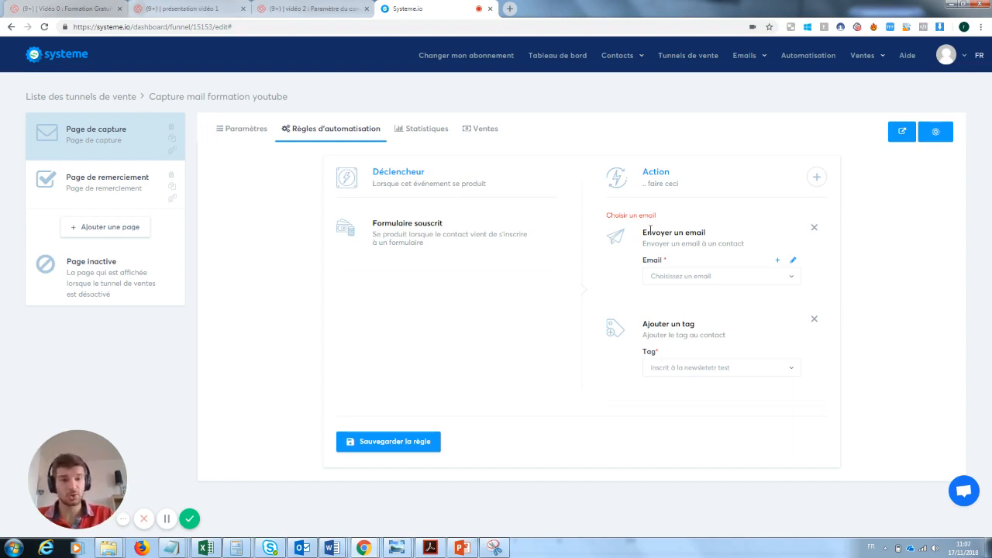
mouse_move(746, 56)
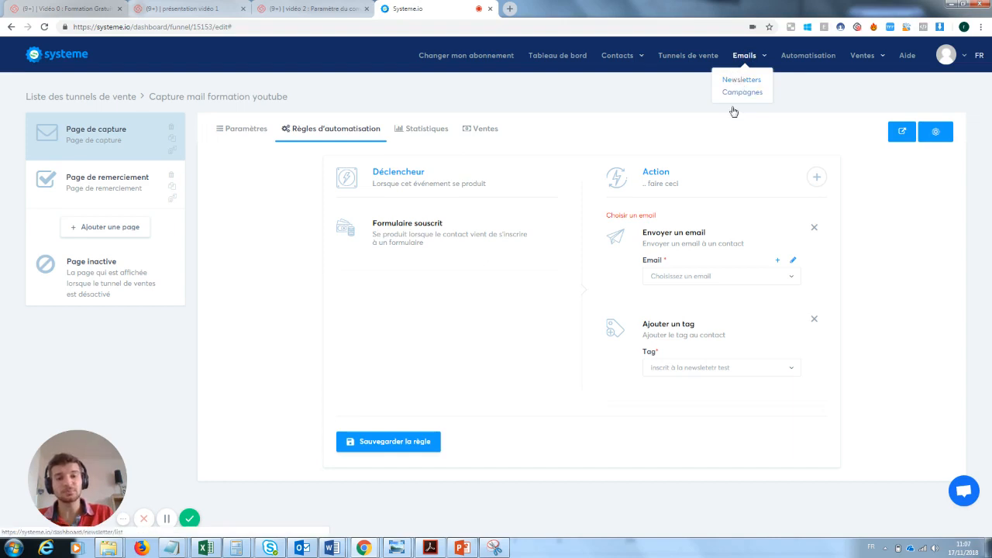
click(814, 227)
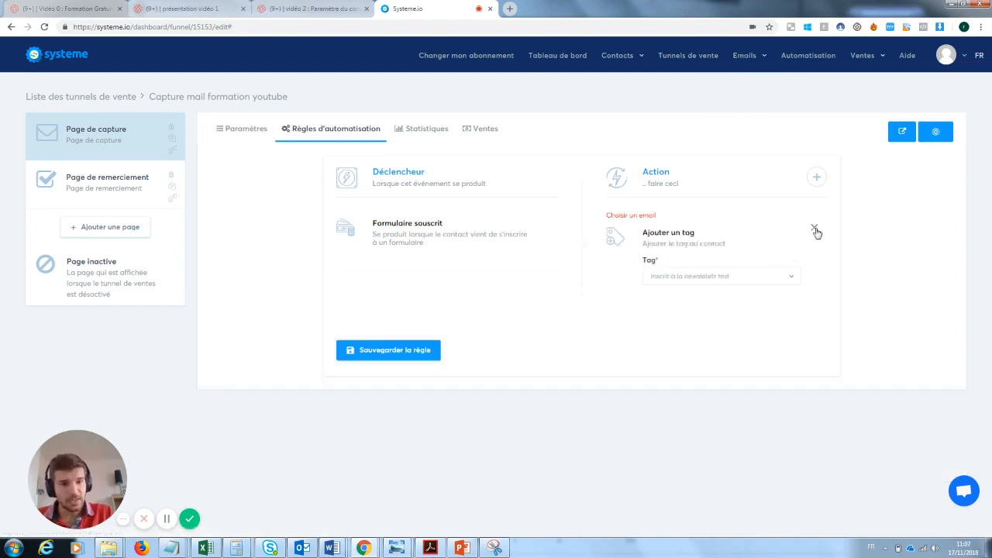
click(379, 361)
mouse_move(750, 62)
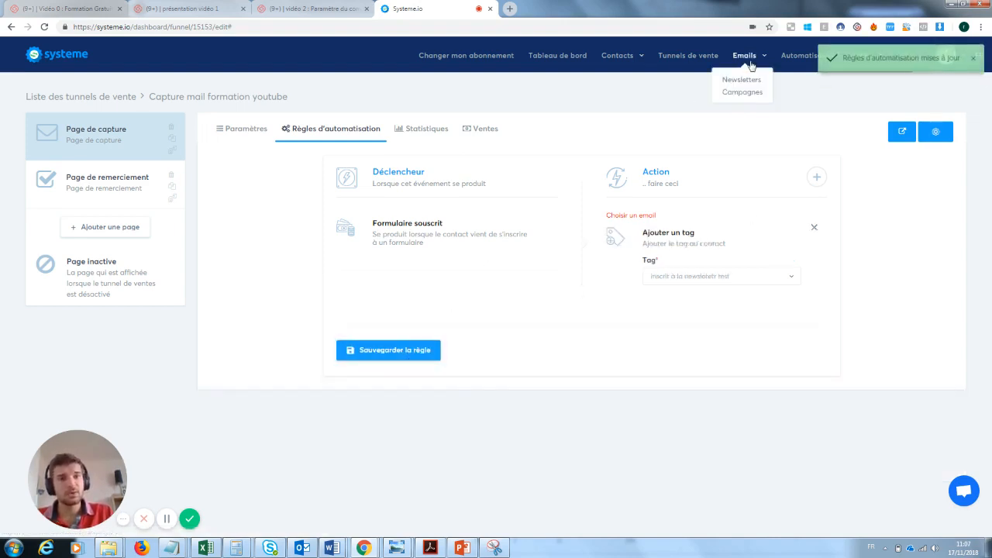
click(744, 80)
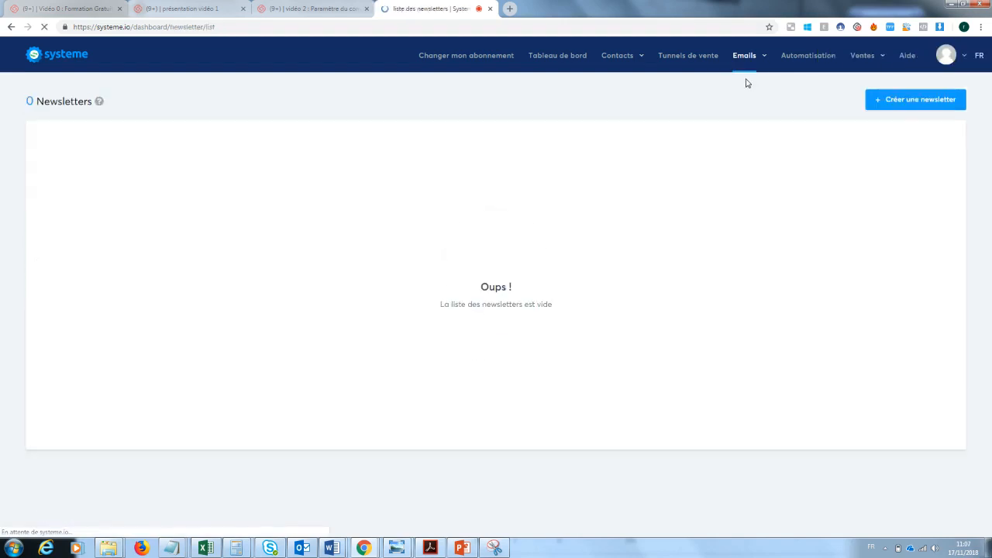
Step: Create a newsletter with subject, sender name and body all set to 'test', and save it
click(924, 103)
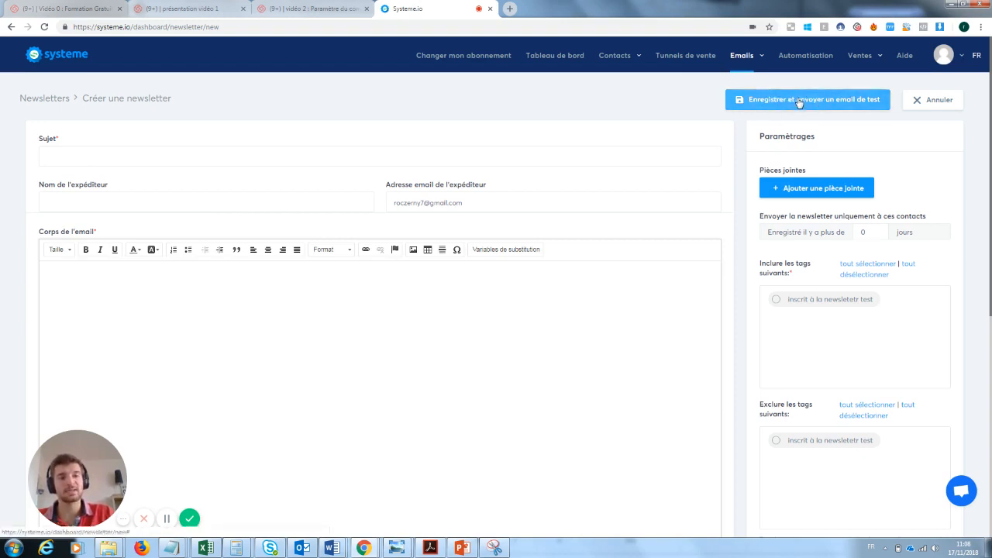
click(92, 155)
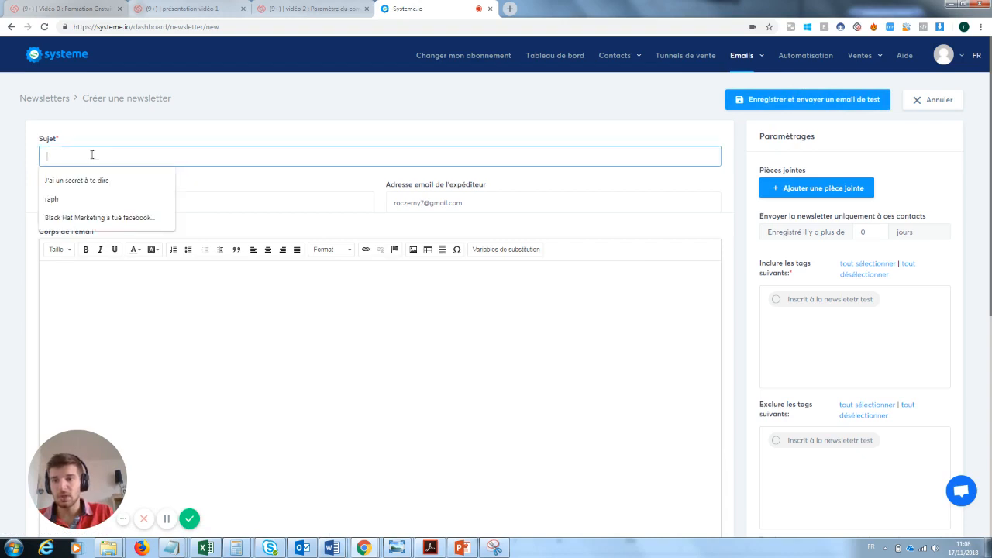
text(test)
key(Tab)
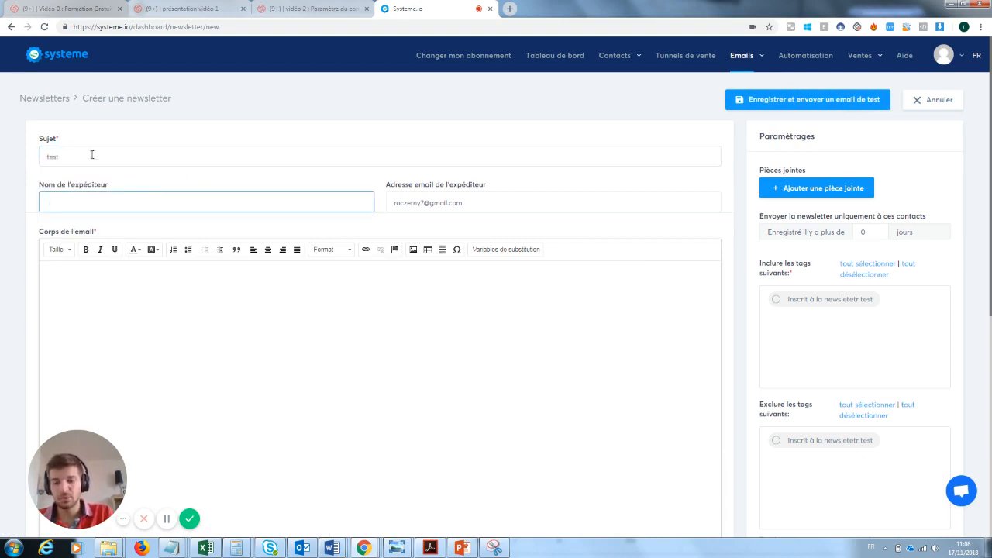
text(test)
key(Tab)
key(Tab)
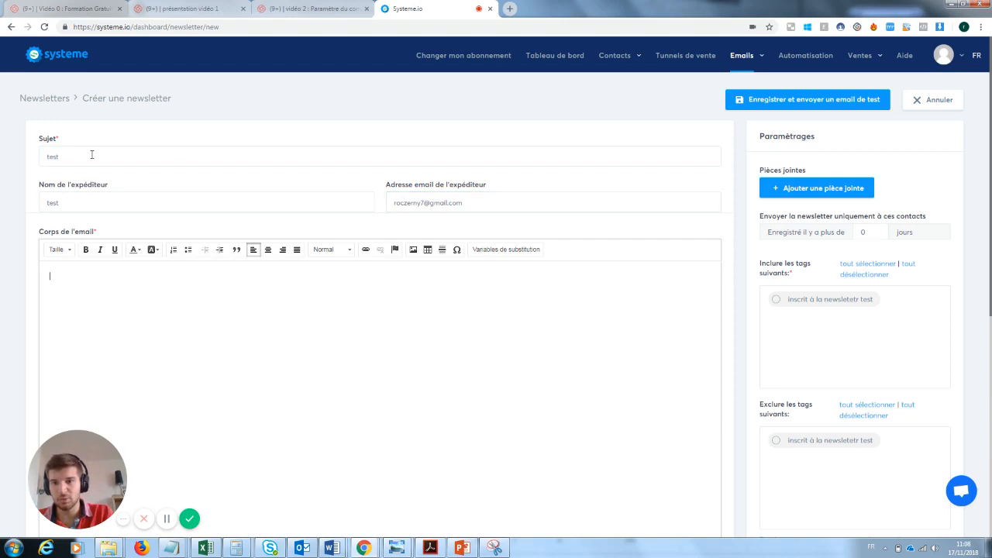
text(test)
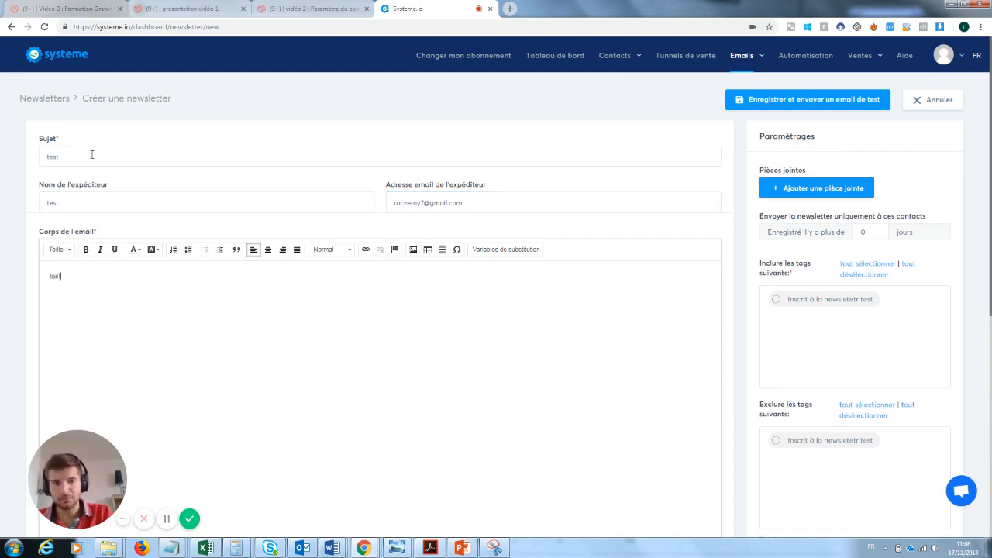
click(815, 99)
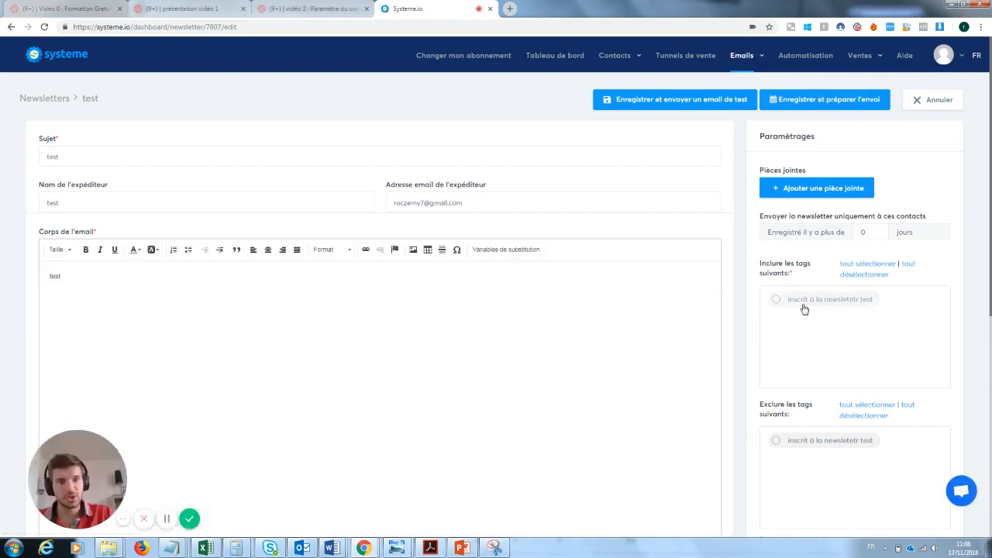
Step: Target contacts tagged 'inscrit à la newsletetr test' and send the test newsletter immediately
click(777, 301)
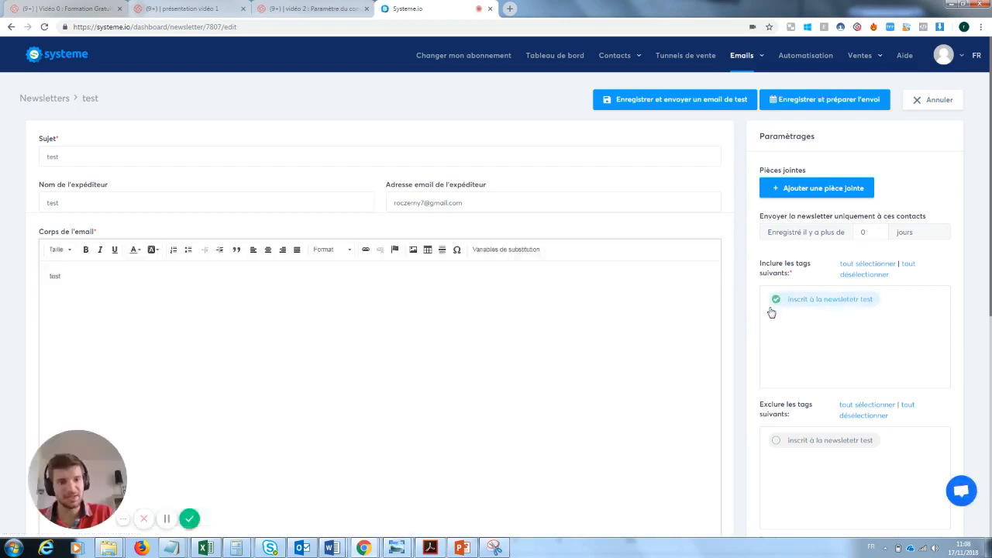
click(799, 104)
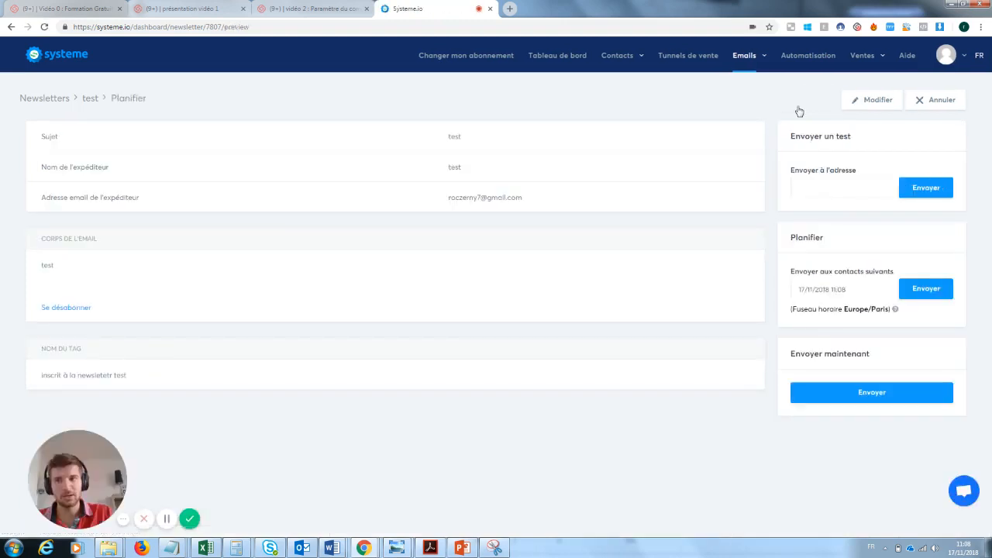
click(885, 392)
click(460, 319)
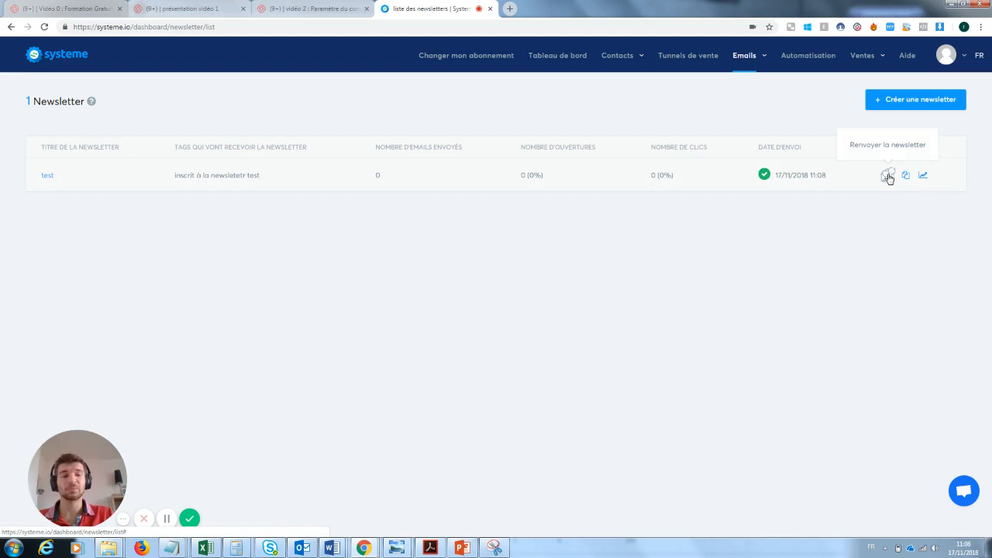
click(889, 176)
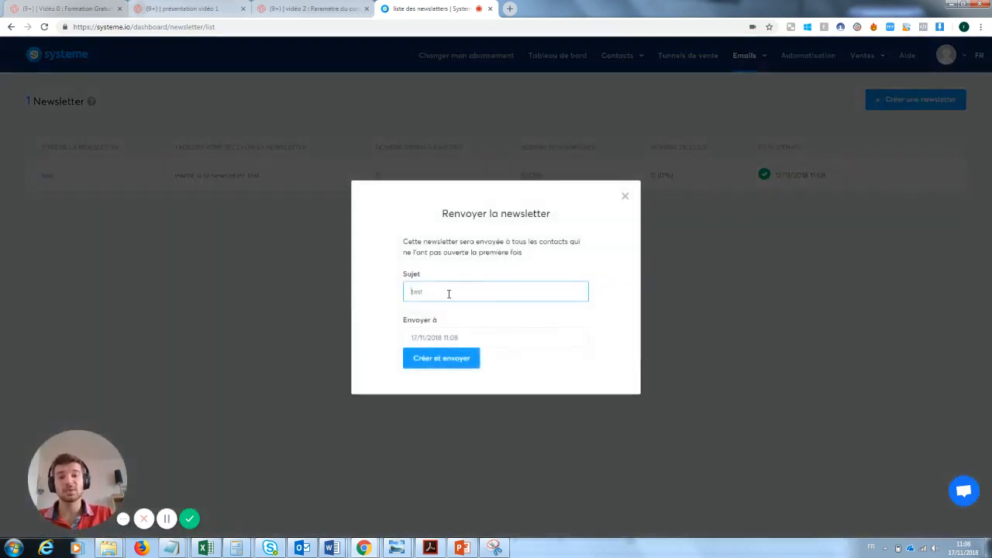
drag(447, 291, 410, 291)
key(BackSpace)
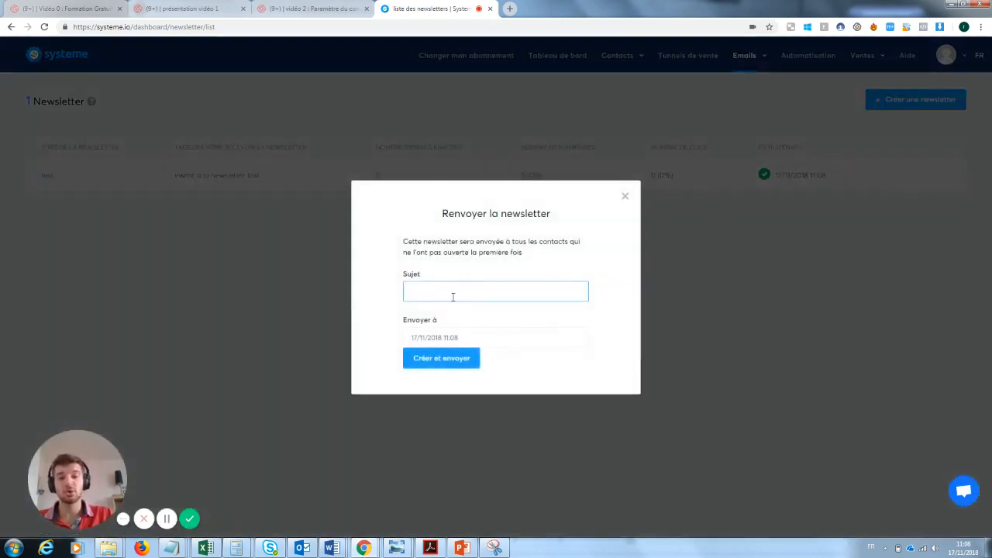
click(624, 196)
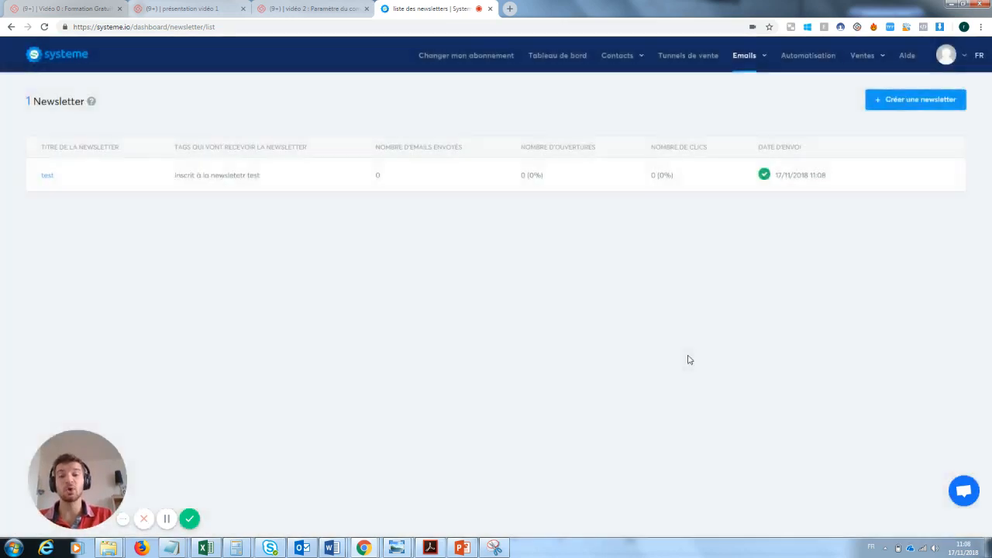